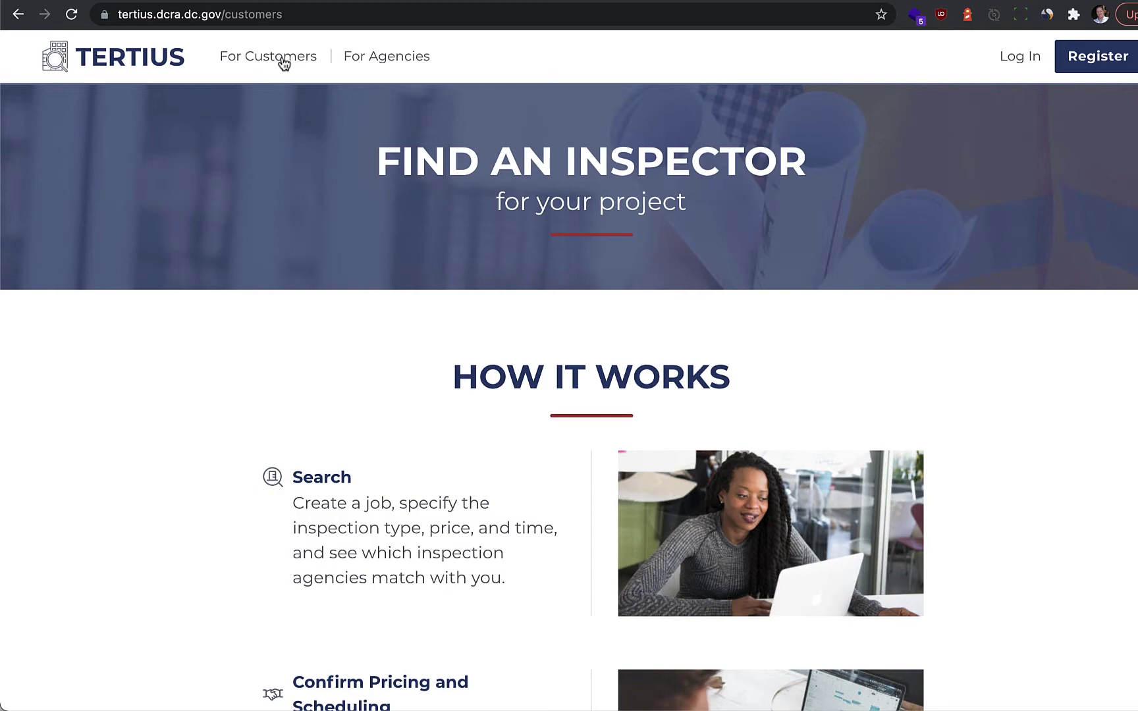
Step: Browse the For Agencies and For Customers pages, then open the client registration form
{"action": "left_click", "coordinate": [393, 58]}
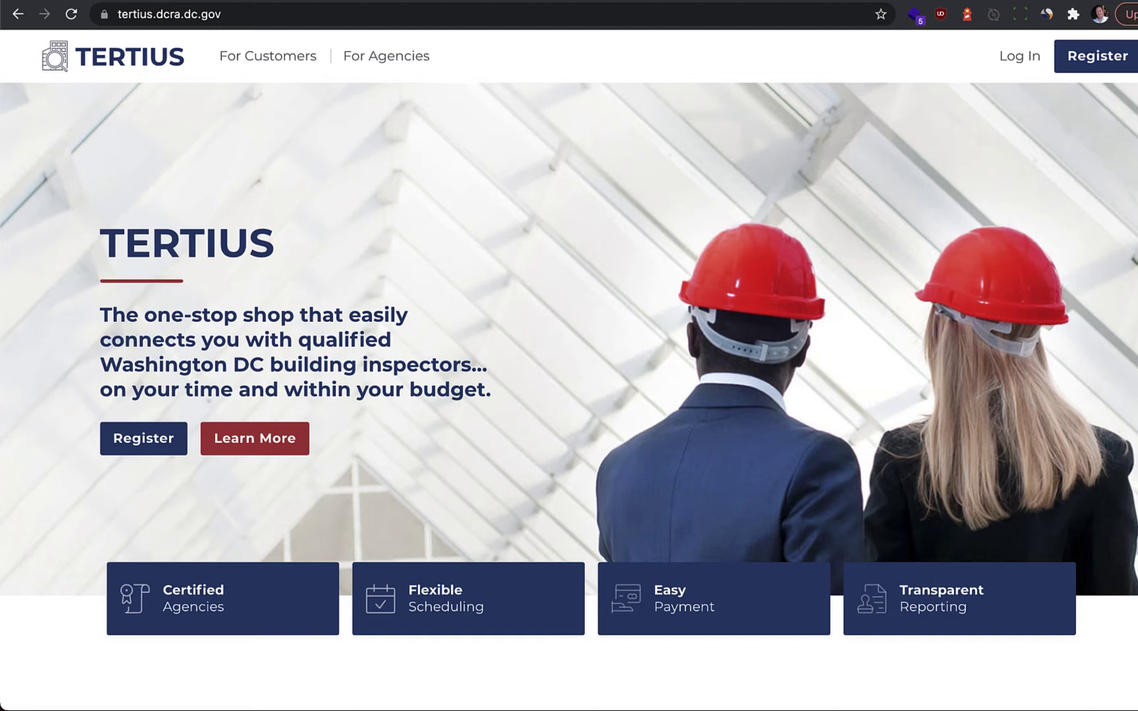
{"action": "left_click", "coordinate": [282, 62]}
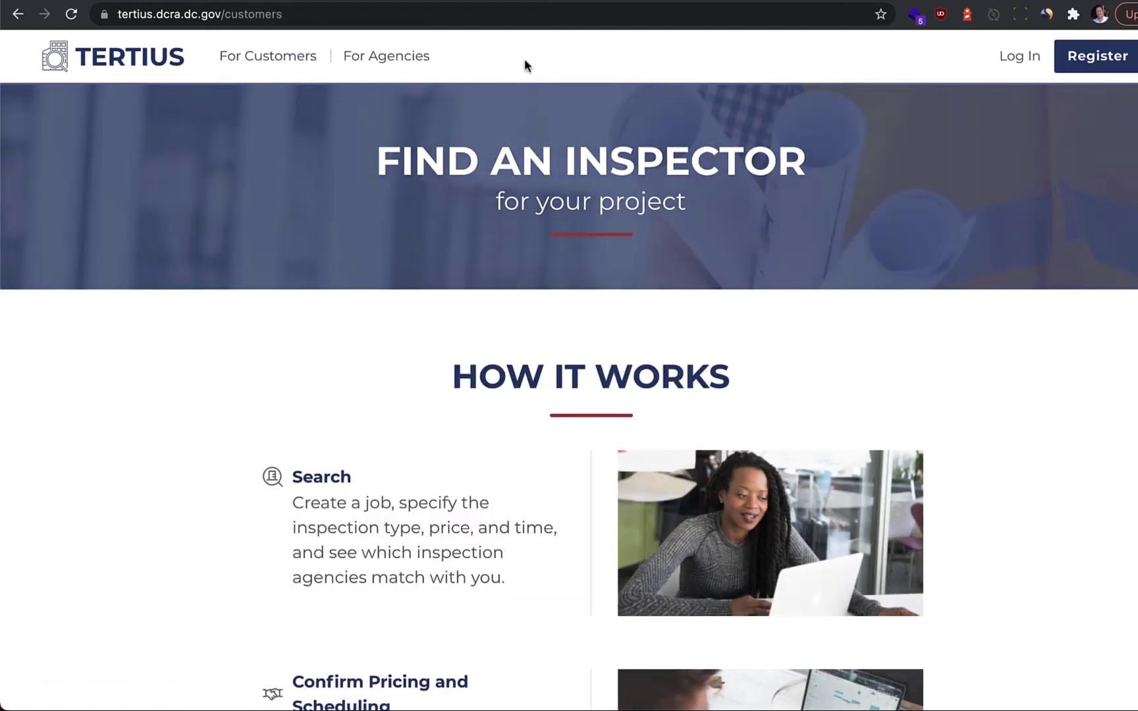
{"action": "left_click", "coordinate": [1090, 64]}
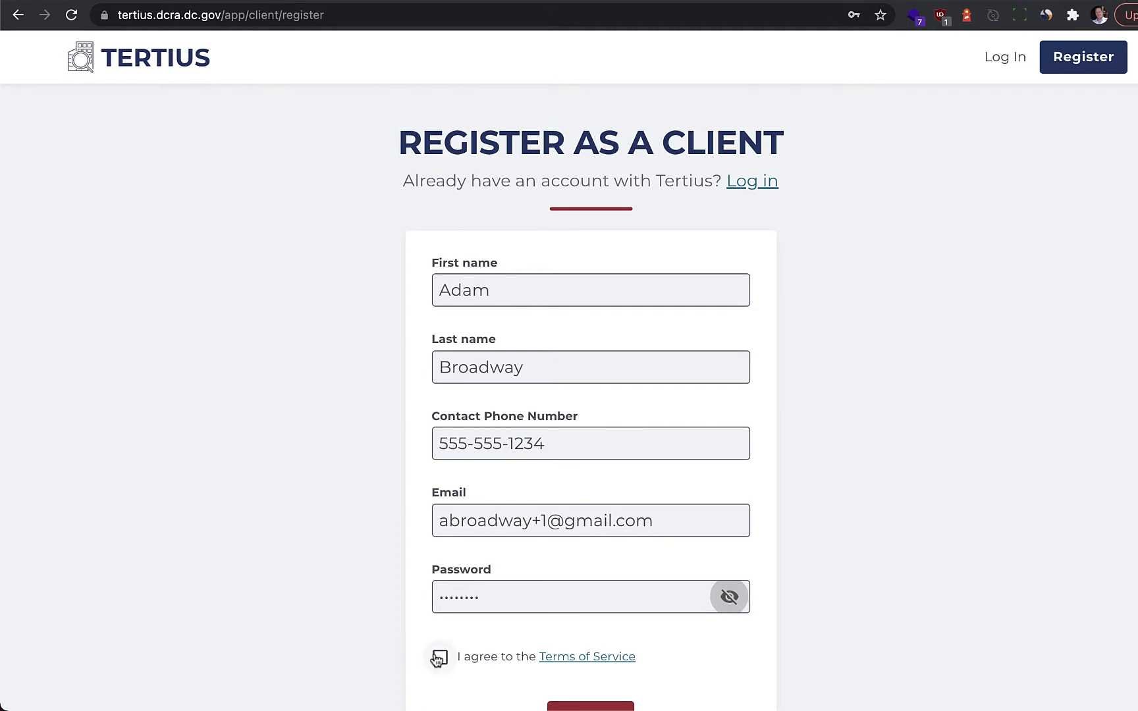
Step: Accept the Terms of Service, submit the registration, and verify the e-mail address from the confirmation message
{"action": "left_click", "coordinate": [439, 658]}
{"action": "scroll", "coordinate": [592, 626], "scroll_direction": "down", "scroll_amount": 2}
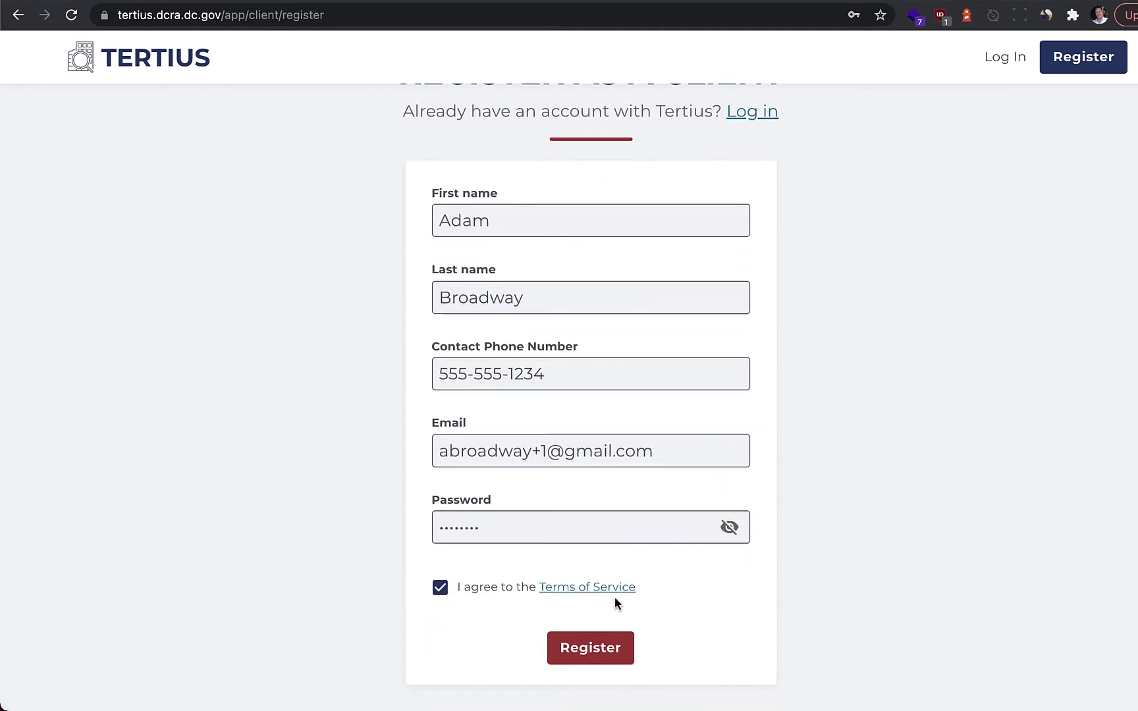
{"action": "left_click", "coordinate": [591, 650]}
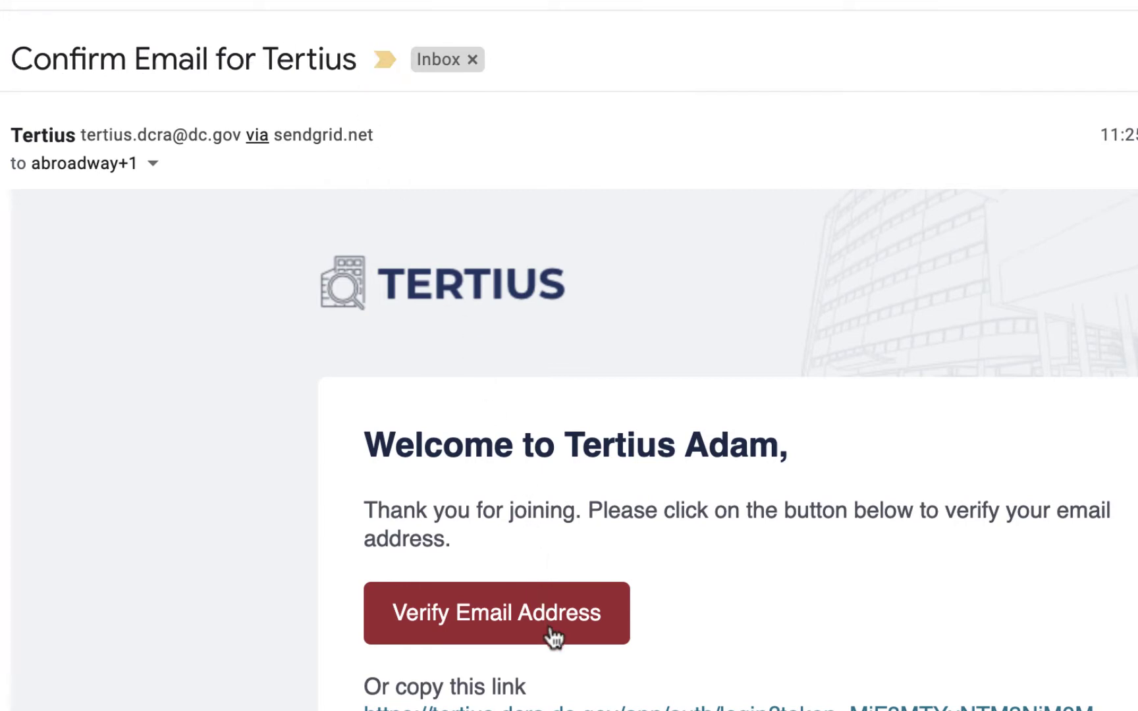
{"action": "left_click", "coordinate": [511, 631]}
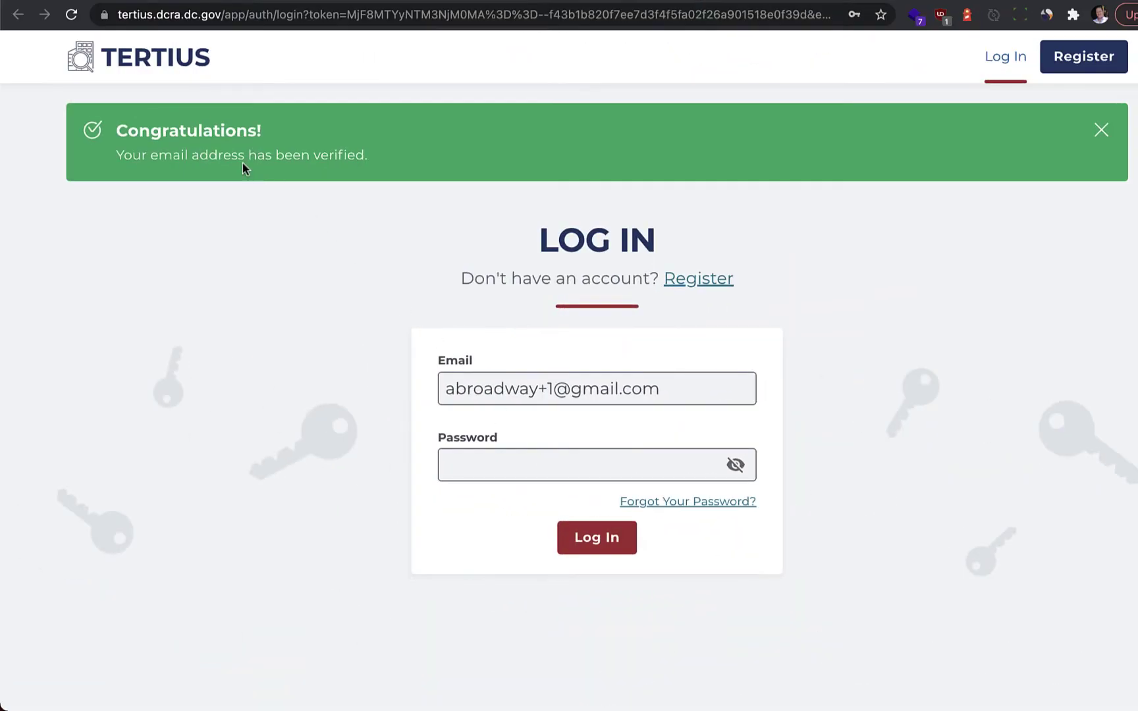
Step: Paste the account password on the Log In page and sign in
{"action": "left_click", "coordinate": [512, 467]}
{"action": "key", "text": "super+v"}
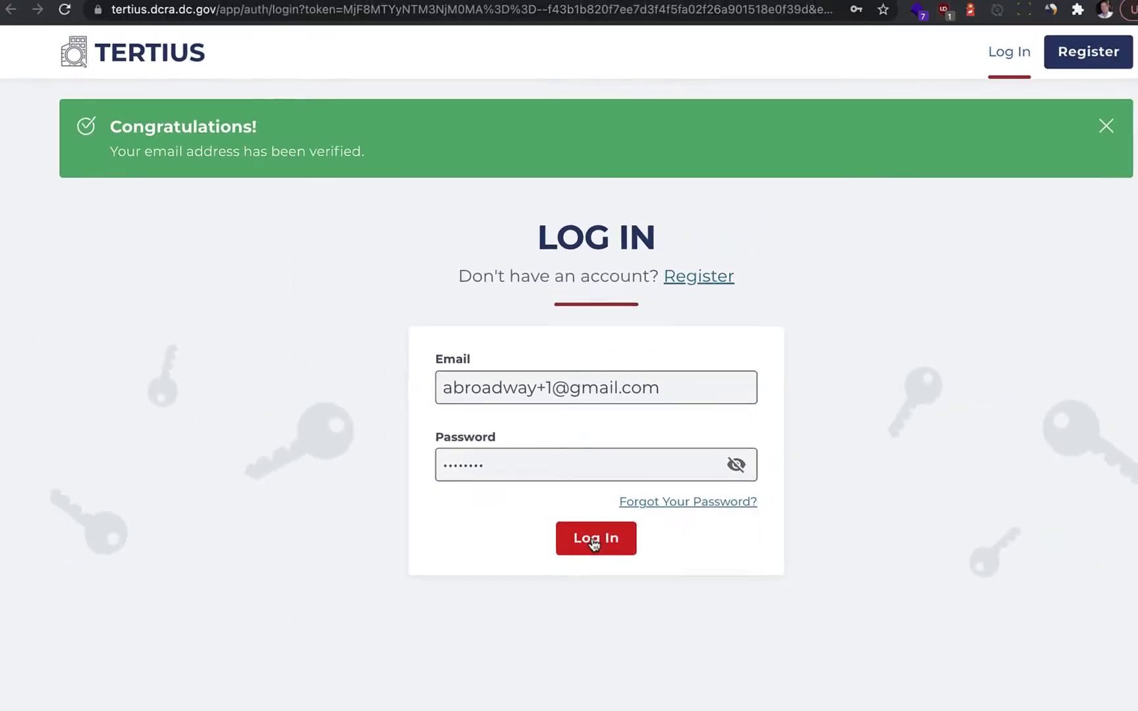
{"action": "left_click", "coordinate": [566, 564]}
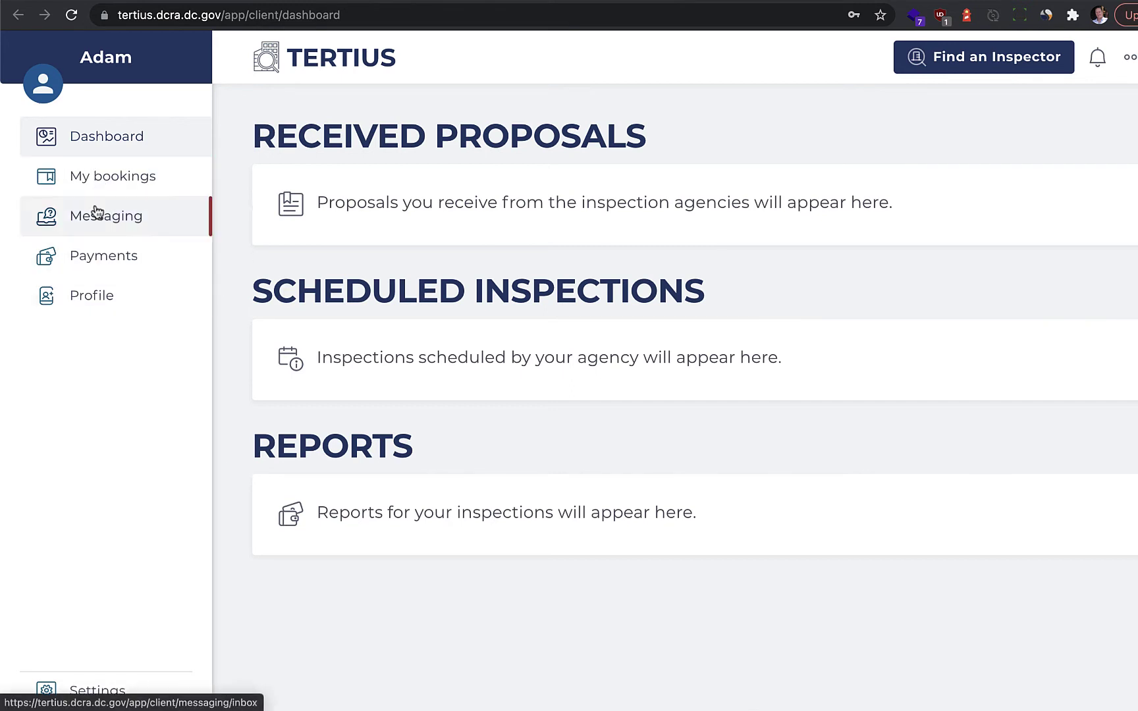
Step: Upload a profile photo on the Profile page and save it
{"action": "left_click", "coordinate": [98, 303]}
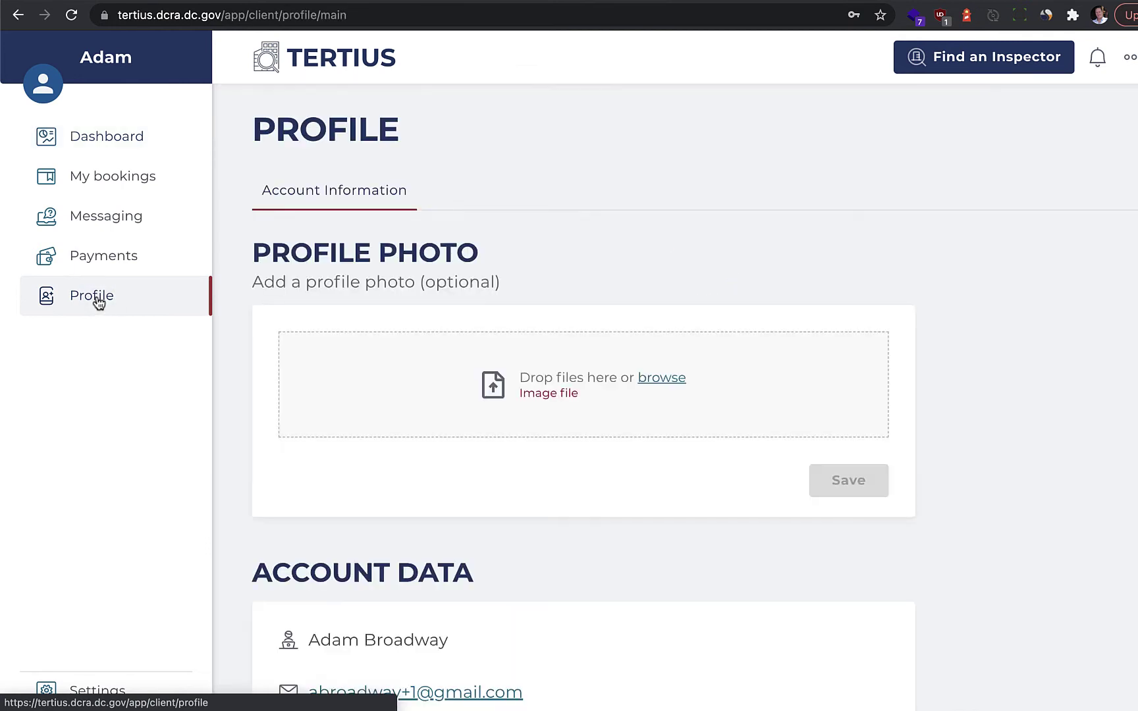
{"action": "left_click", "coordinate": [667, 389]}
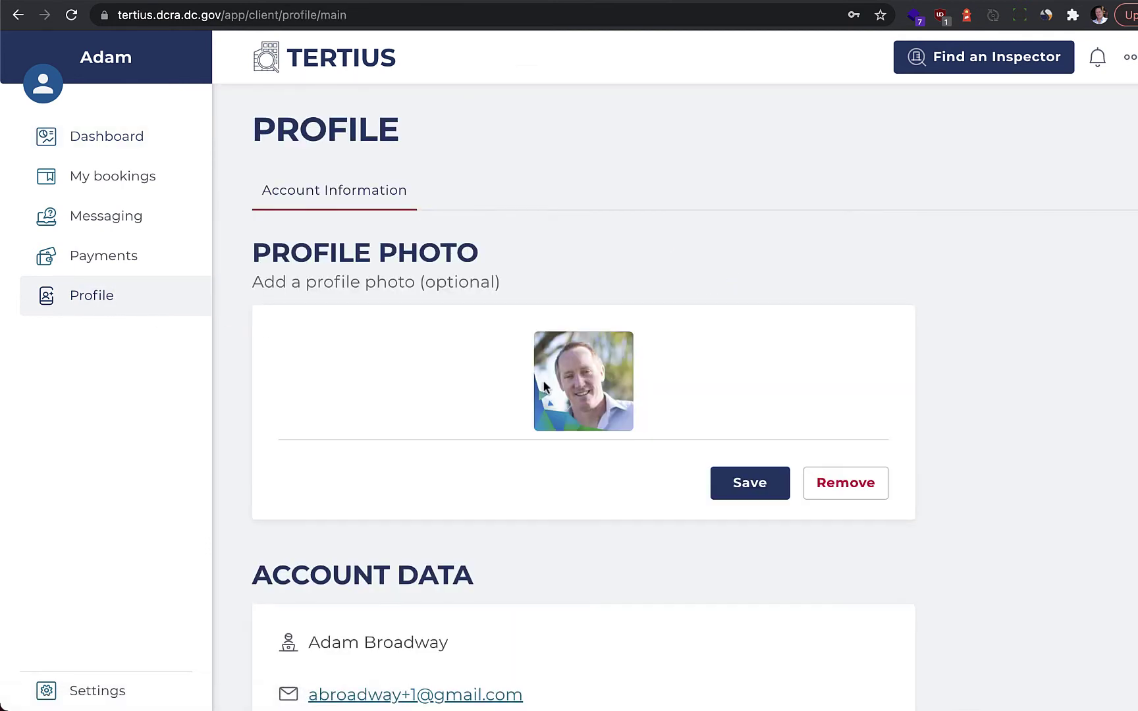
{"action": "left_click", "coordinate": [750, 493]}
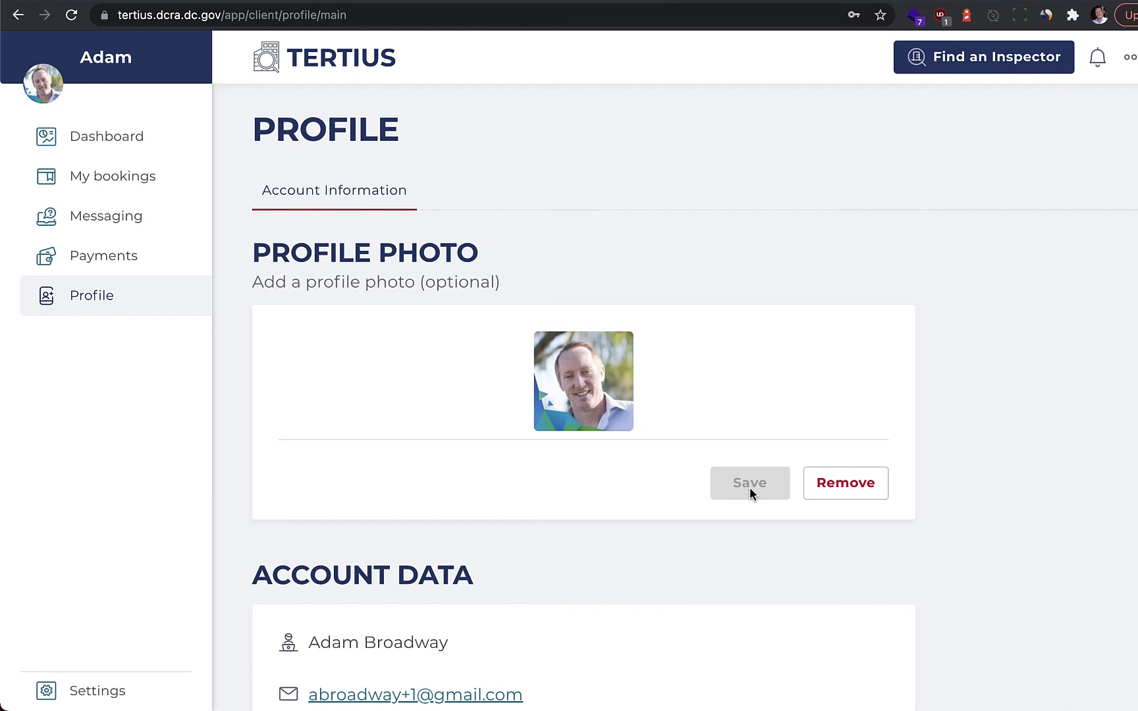
{"action": "scroll", "coordinate": [751, 493], "scroll_direction": "down", "scroll_amount": 5}
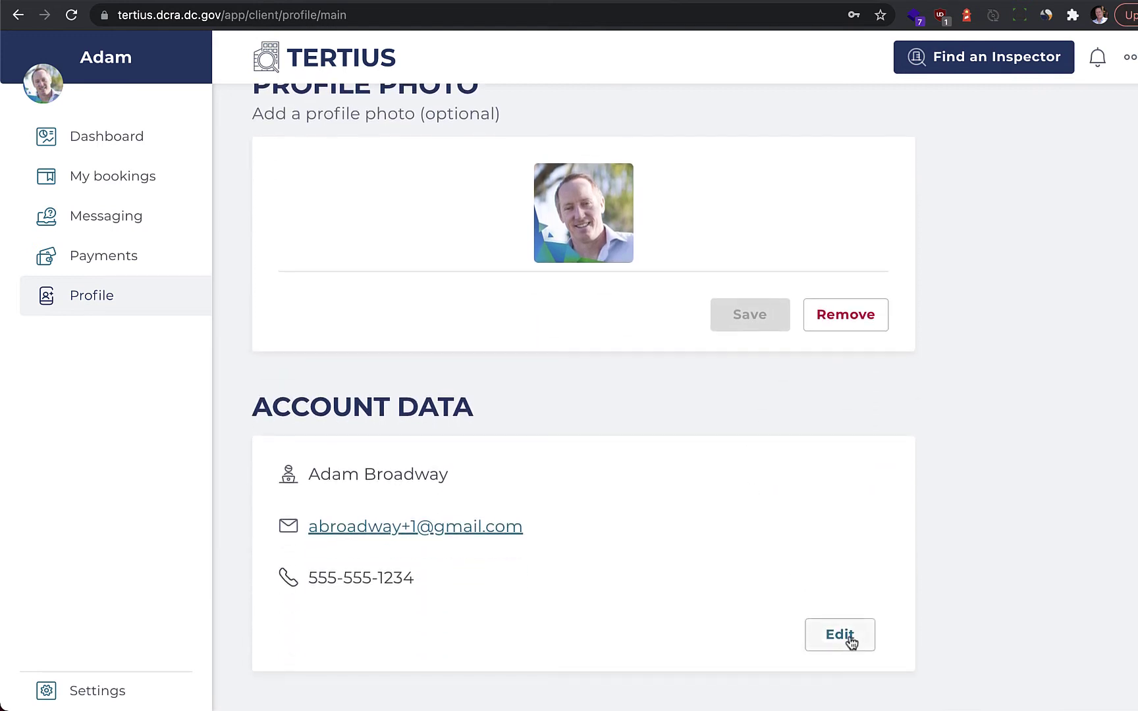
{"action": "scroll", "coordinate": [850, 640], "scroll_direction": "up", "scroll_amount": 5}
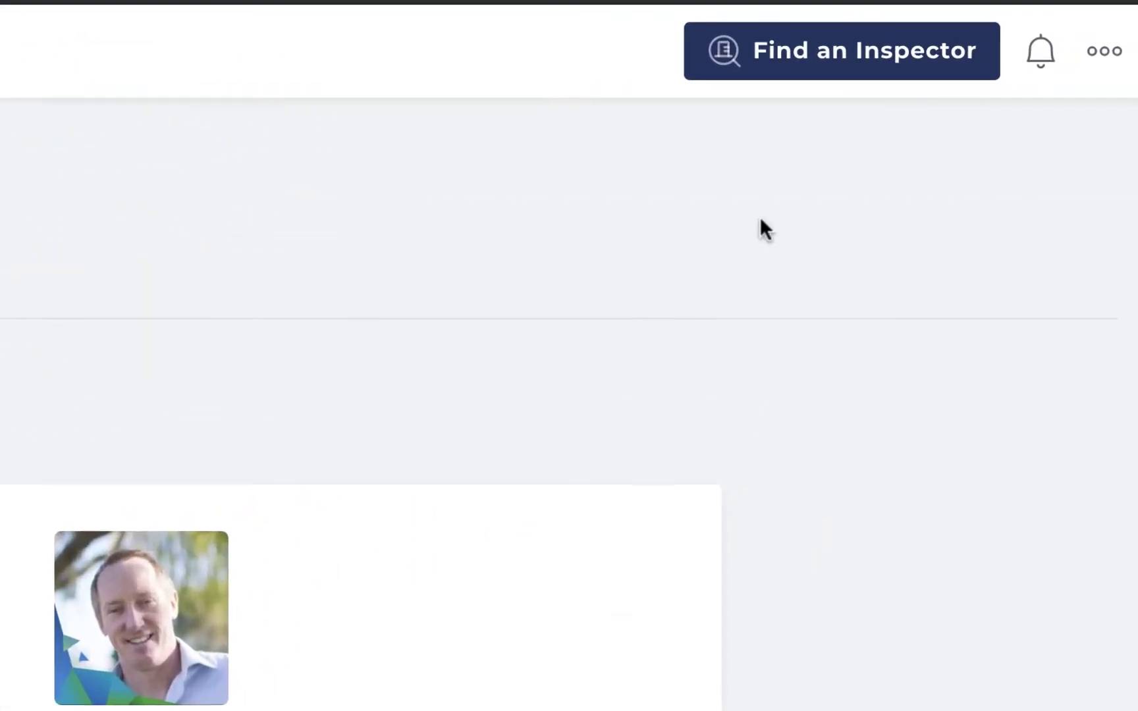
Step: Start an inspector search by permit number B1901125
{"action": "left_click", "coordinate": [741, 62]}
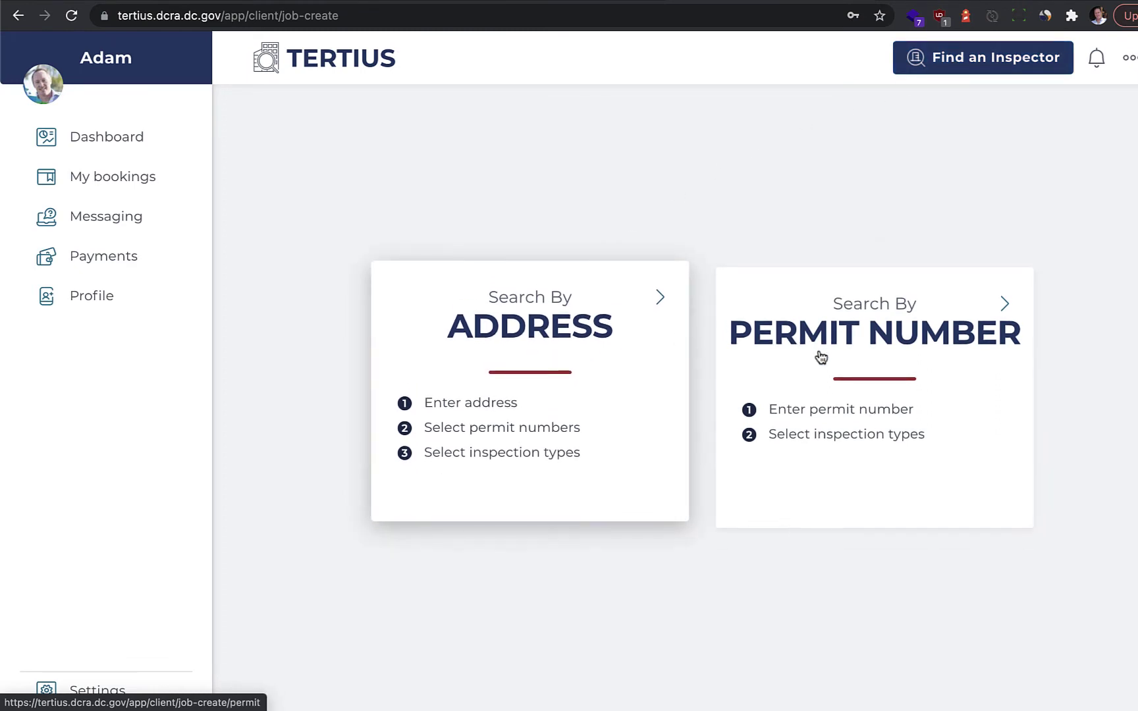
{"action": "left_click", "coordinate": [877, 356]}
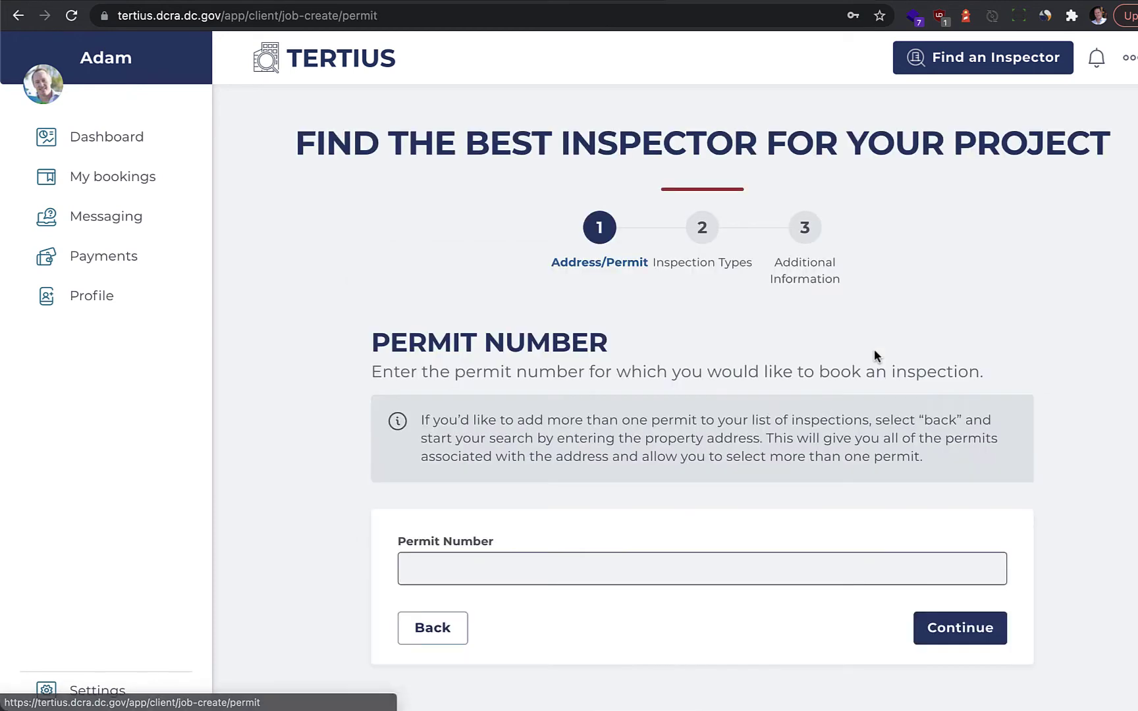
{"action": "left_click", "coordinate": [503, 571]}
{"action": "type", "text": "B1901125"}
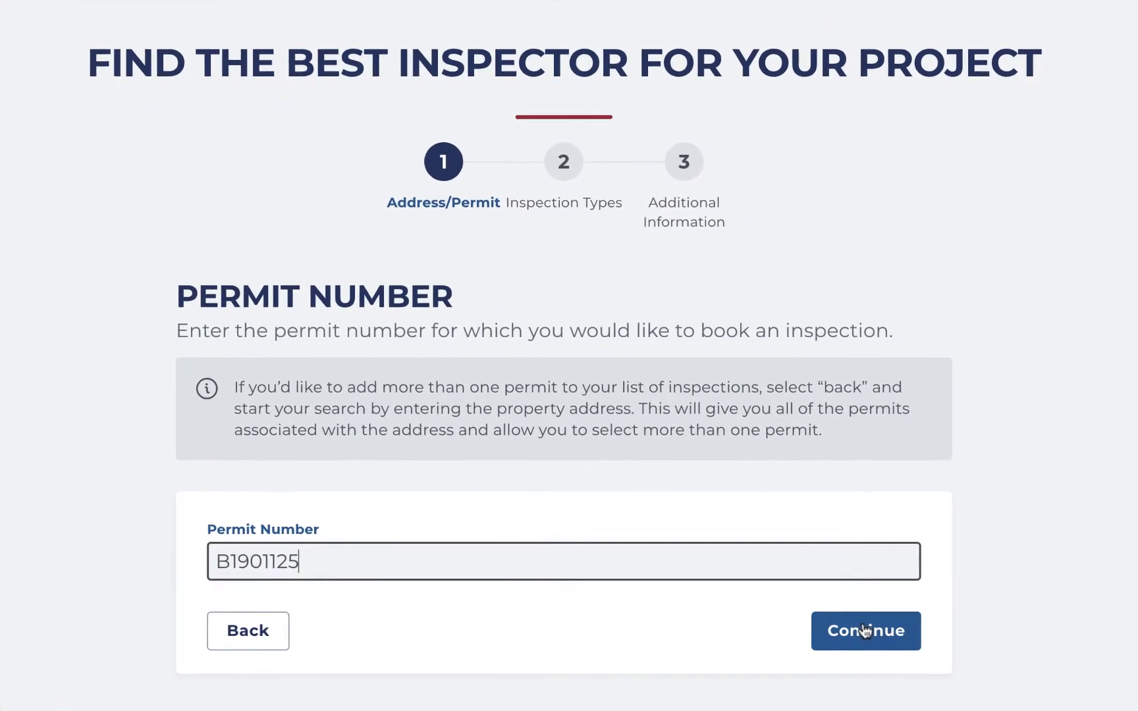
{"action": "left_click", "coordinate": [865, 631]}
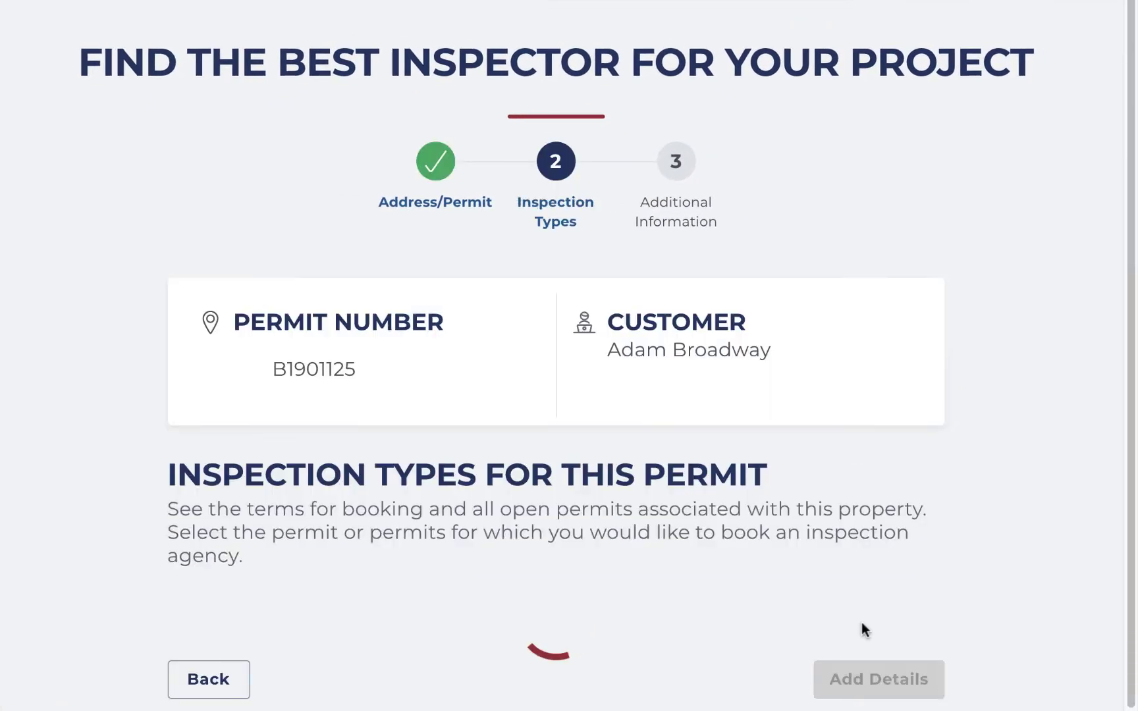
Step: Accept the booking terms, select building permit B1901125, and continue to Additional Information
{"action": "scroll", "coordinate": [861, 624], "scroll_direction": "down", "scroll_amount": 3}
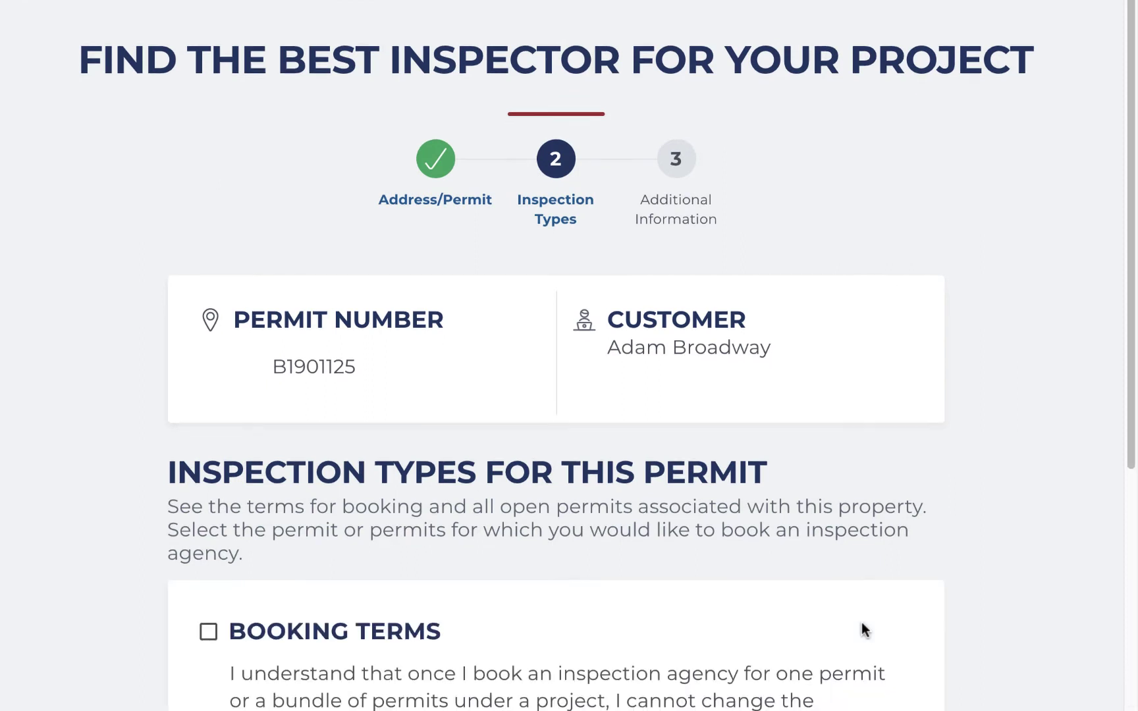
{"action": "scroll", "coordinate": [861, 623], "scroll_direction": "down", "scroll_amount": 3}
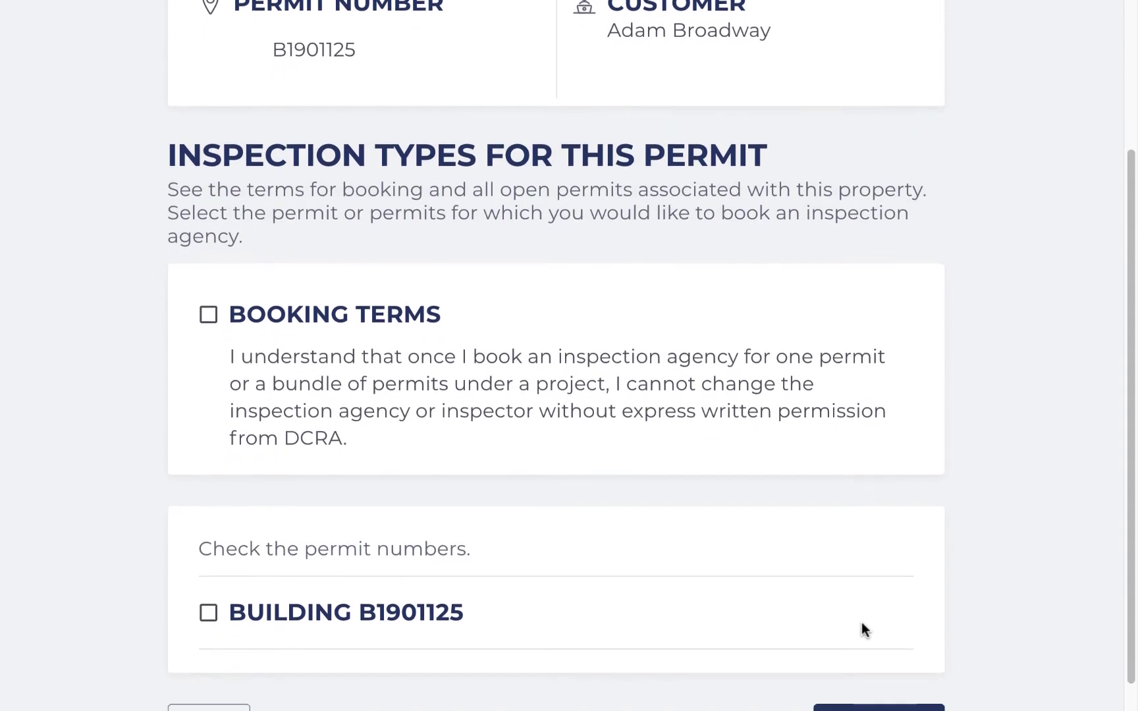
{"action": "scroll", "coordinate": [861, 623], "scroll_direction": "down", "scroll_amount": 2}
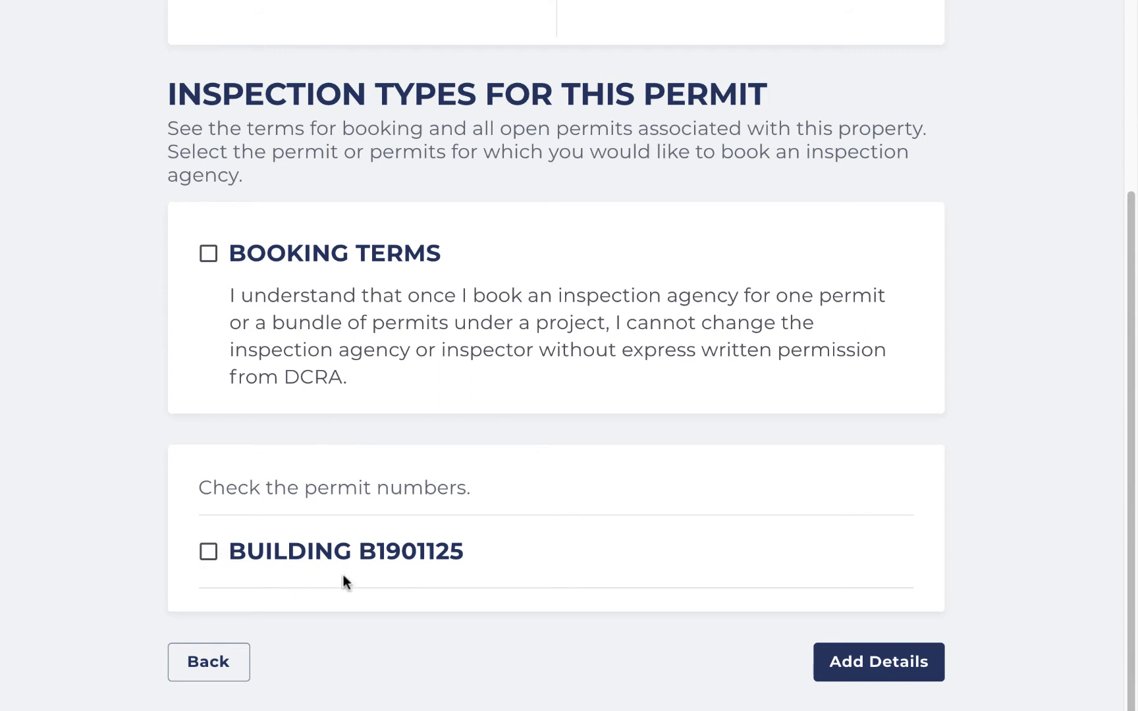
{"action": "left_click", "coordinate": [208, 262]}
{"action": "left_click", "coordinate": [208, 551]}
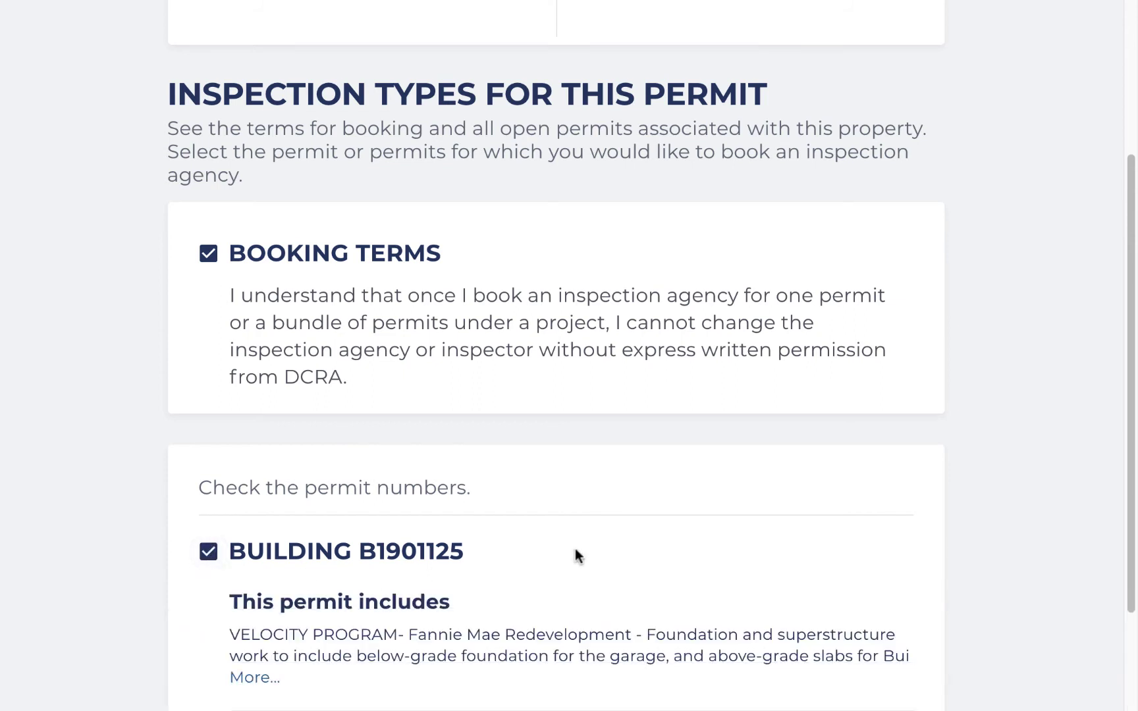
{"action": "scroll", "coordinate": [576, 551], "scroll_direction": "down", "scroll_amount": 3}
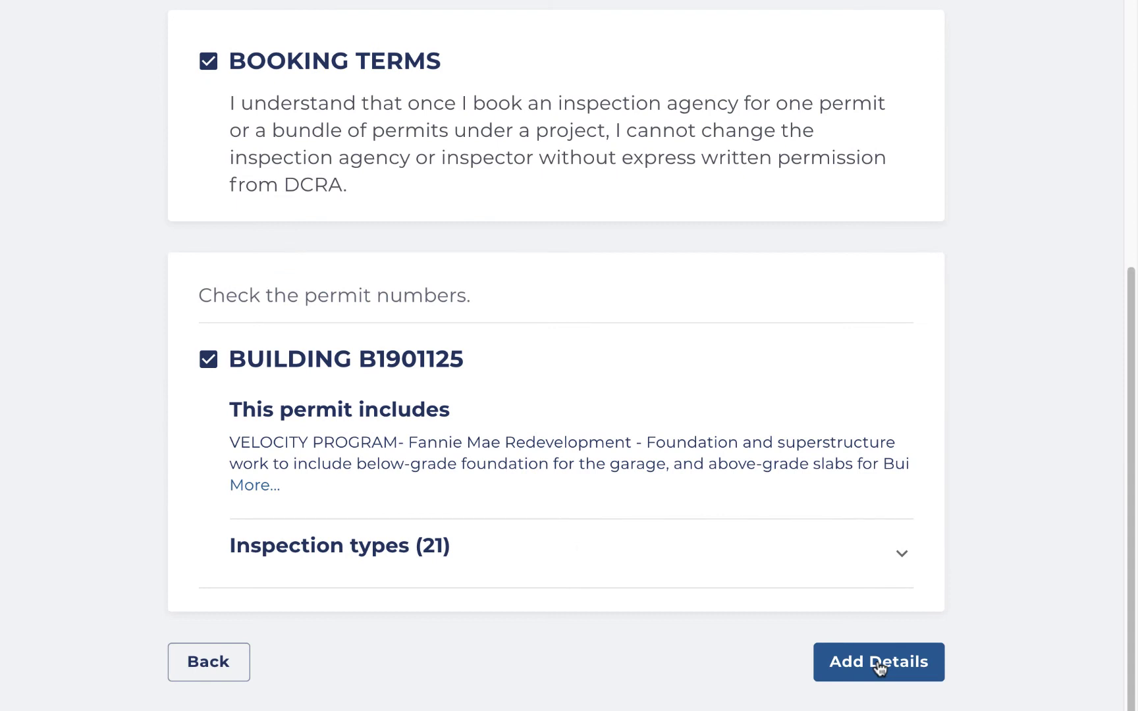
{"action": "left_click", "coordinate": [880, 662]}
{"action": "scroll", "coordinate": [877, 660], "scroll_direction": "down", "scroll_amount": 1}
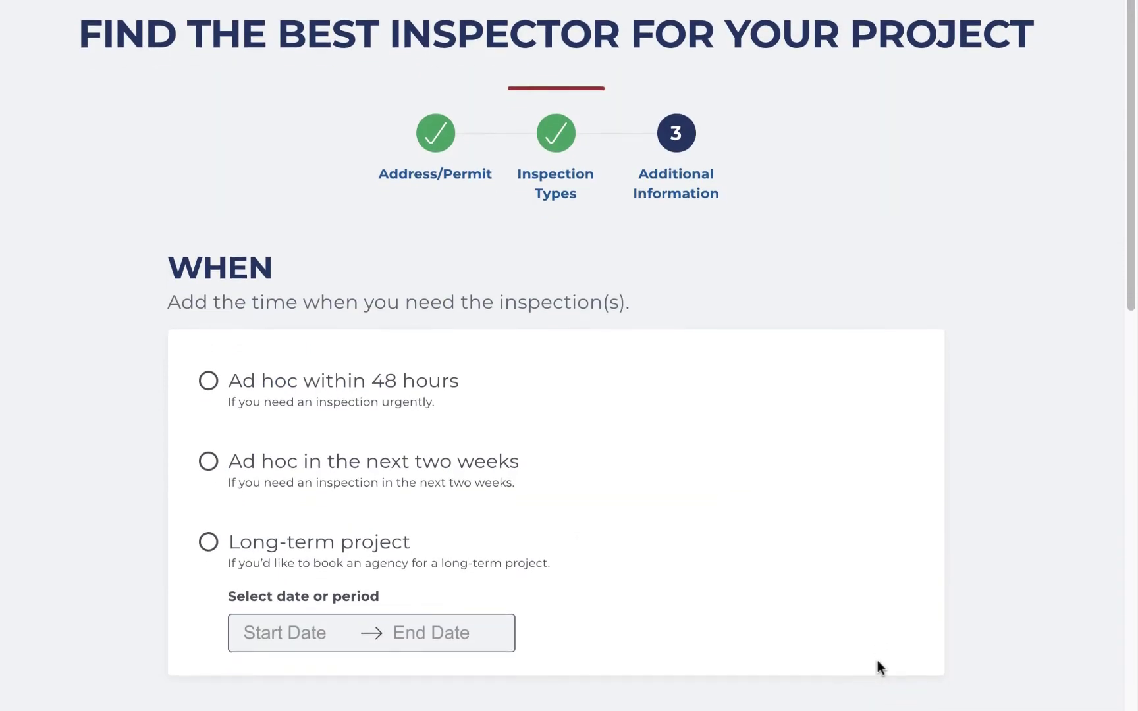
Step: Mark it a long-term project running Jul 23 to Aug 24, 2021
{"action": "scroll", "coordinate": [877, 660], "scroll_direction": "down", "scroll_amount": 3}
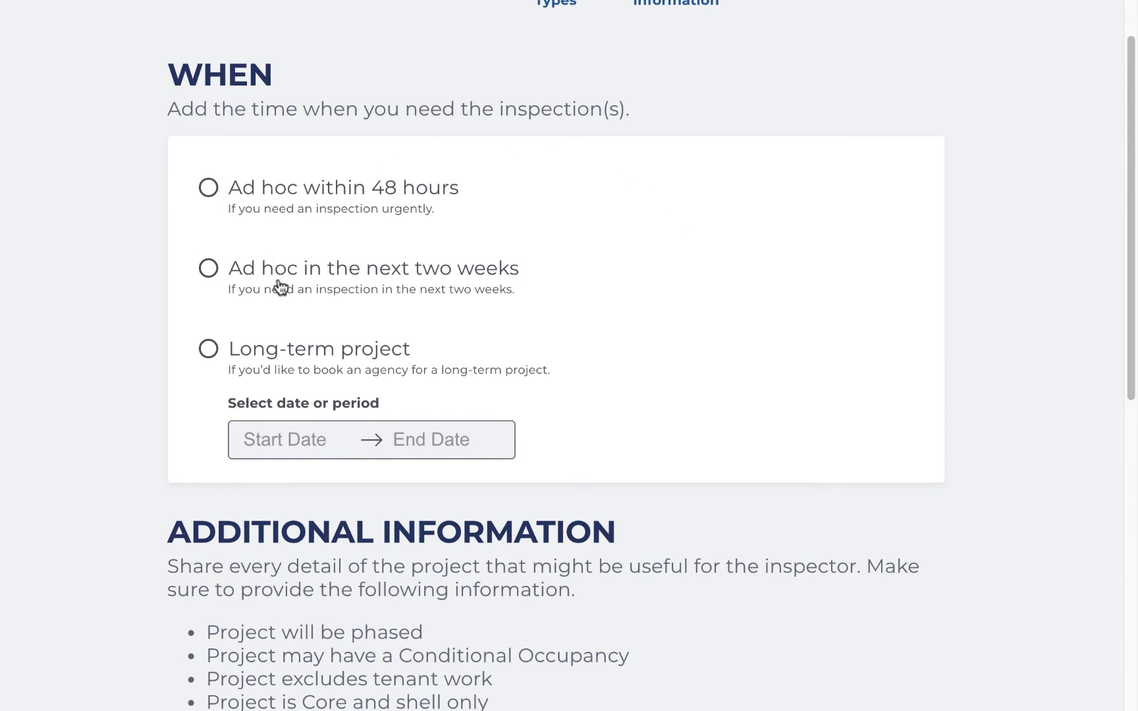
{"action": "left_click", "coordinate": [208, 351]}
{"action": "left_click", "coordinate": [301, 450]}
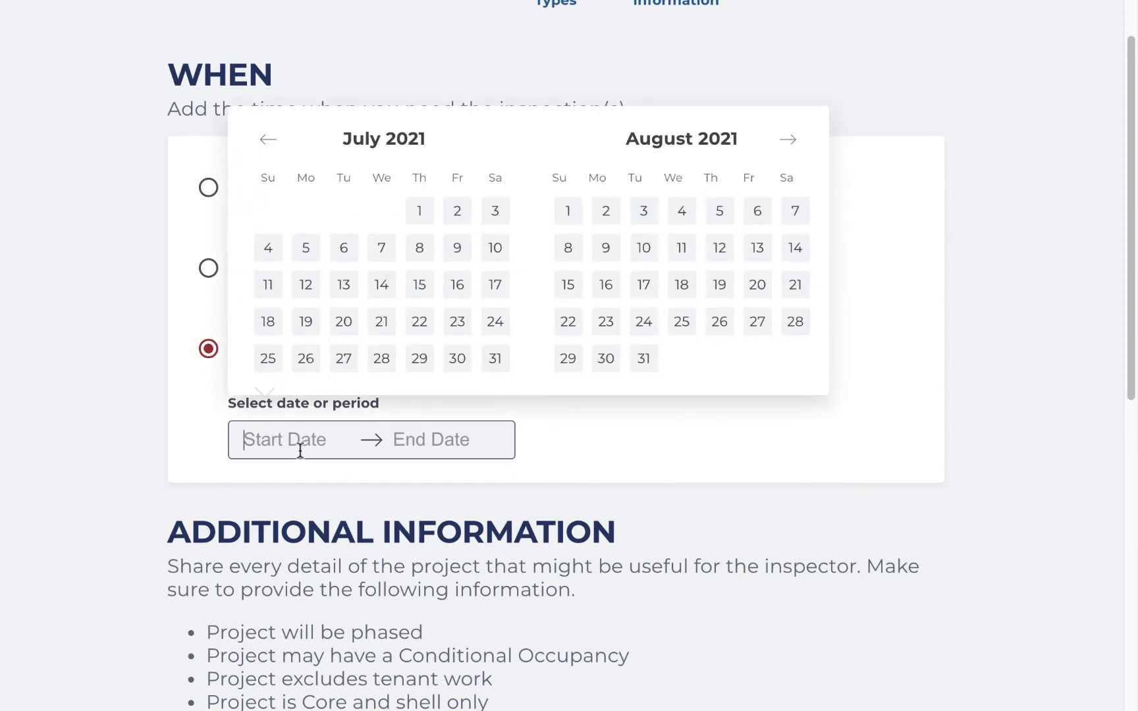
{"action": "left_click", "coordinate": [457, 322]}
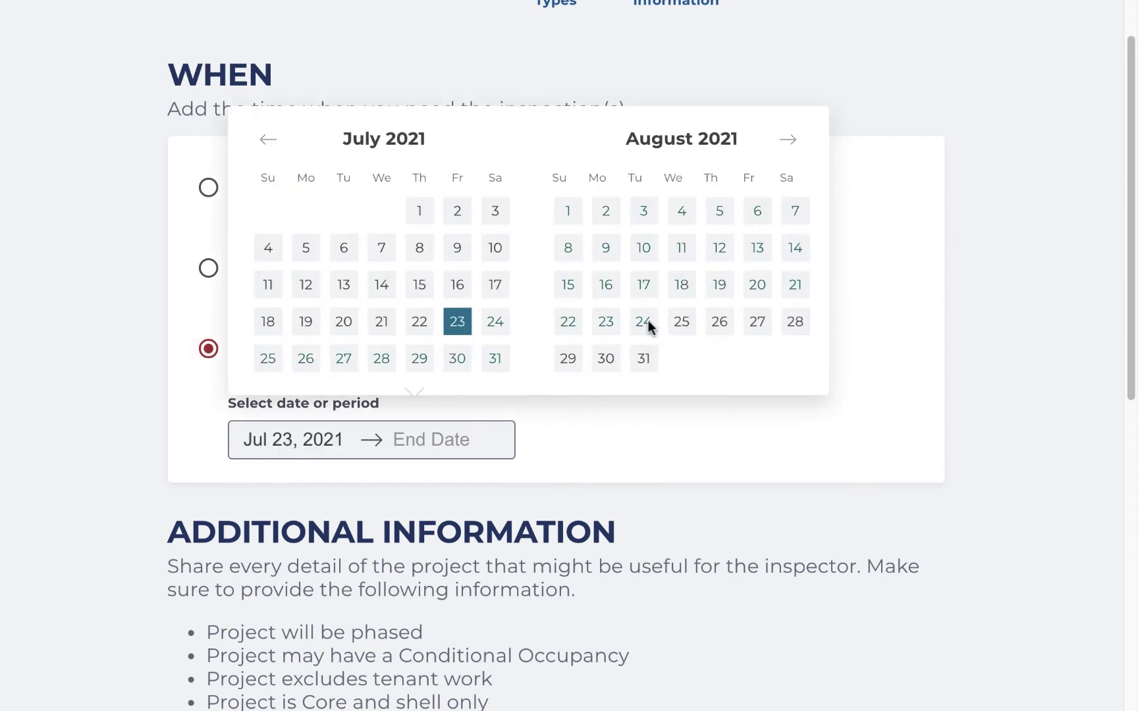
{"action": "left_click", "coordinate": [645, 322]}
Step: Describe the project as 'New pool installation.', enter the site contact's name, and open the review
{"action": "scroll", "coordinate": [648, 322], "scroll_direction": "down", "scroll_amount": 5}
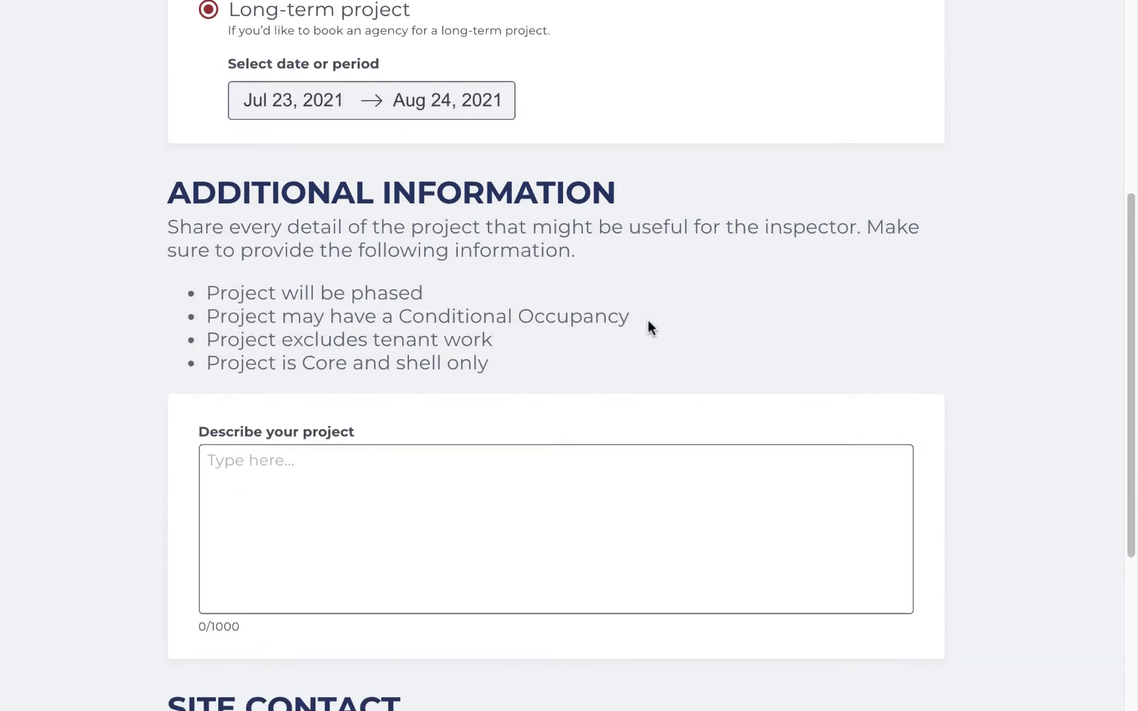
{"action": "scroll", "coordinate": [648, 320], "scroll_direction": "down", "scroll_amount": 3}
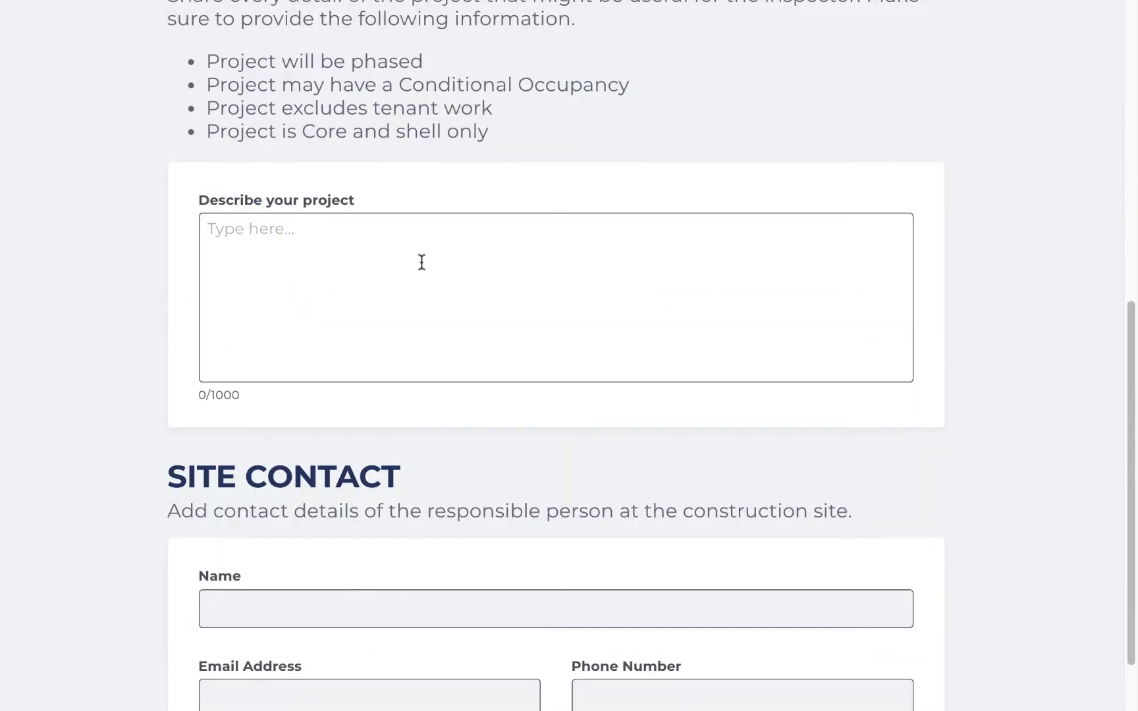
{"action": "left_click", "coordinate": [421, 262]}
{"action": "type", "text": "New pool installation."}
{"action": "scroll", "coordinate": [422, 260], "scroll_direction": "down", "scroll_amount": 2}
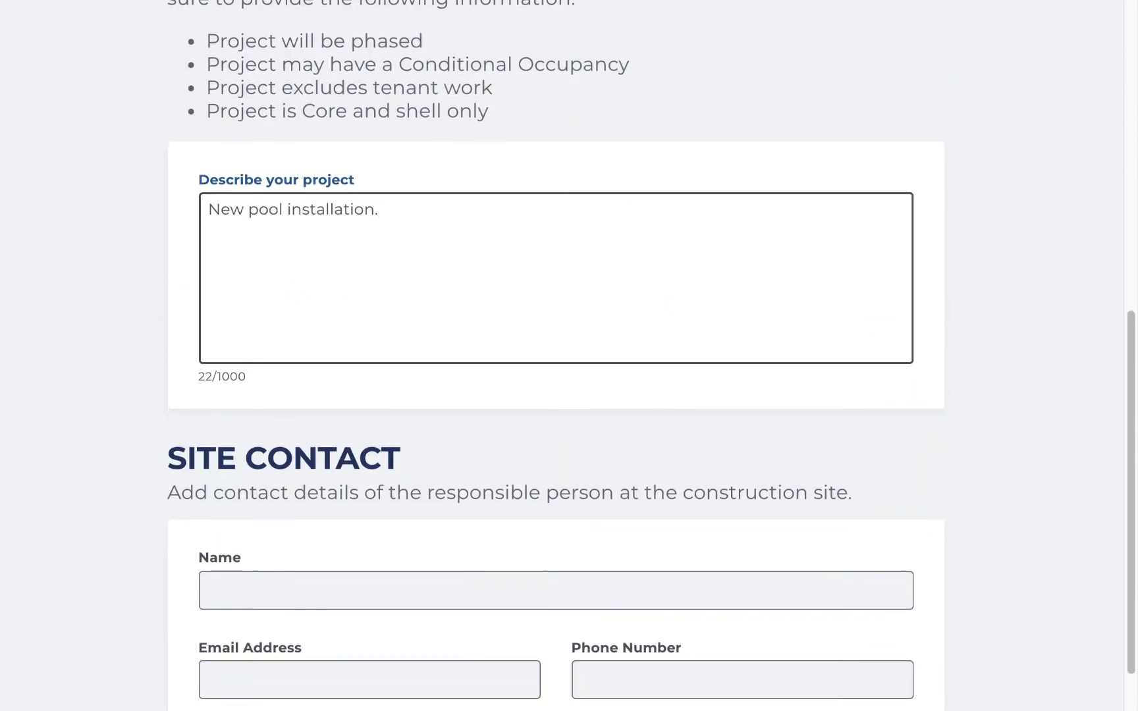
{"action": "left_click", "coordinate": [300, 465]}
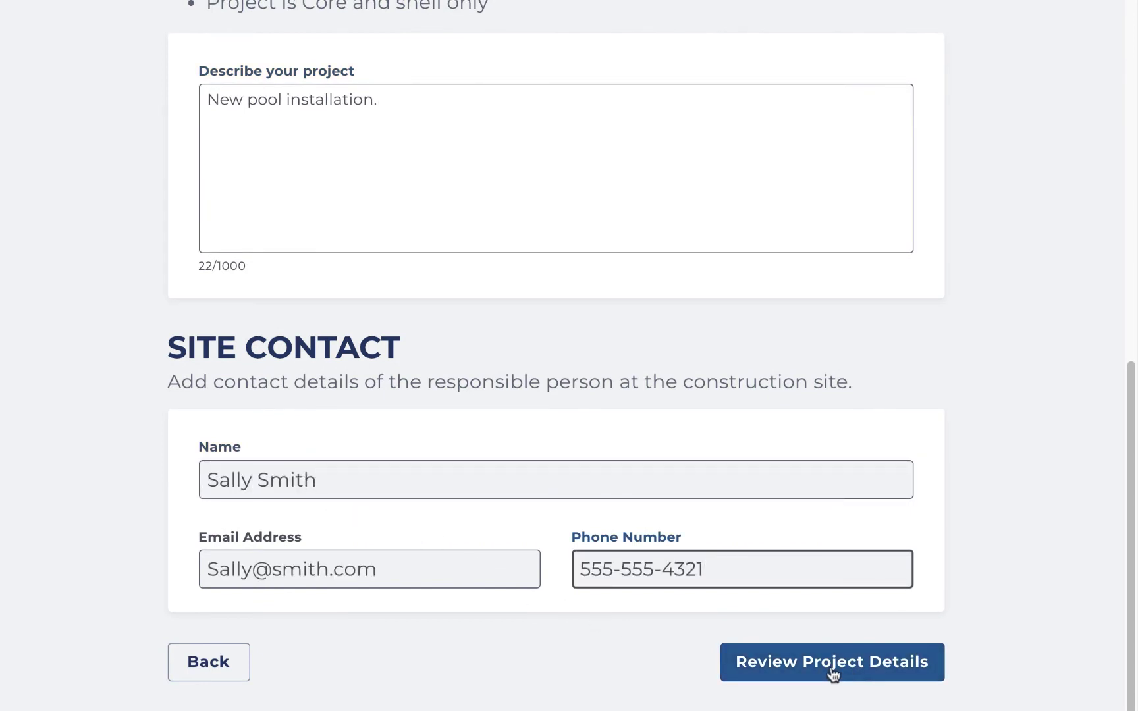
{"action": "left_click", "coordinate": [844, 669]}
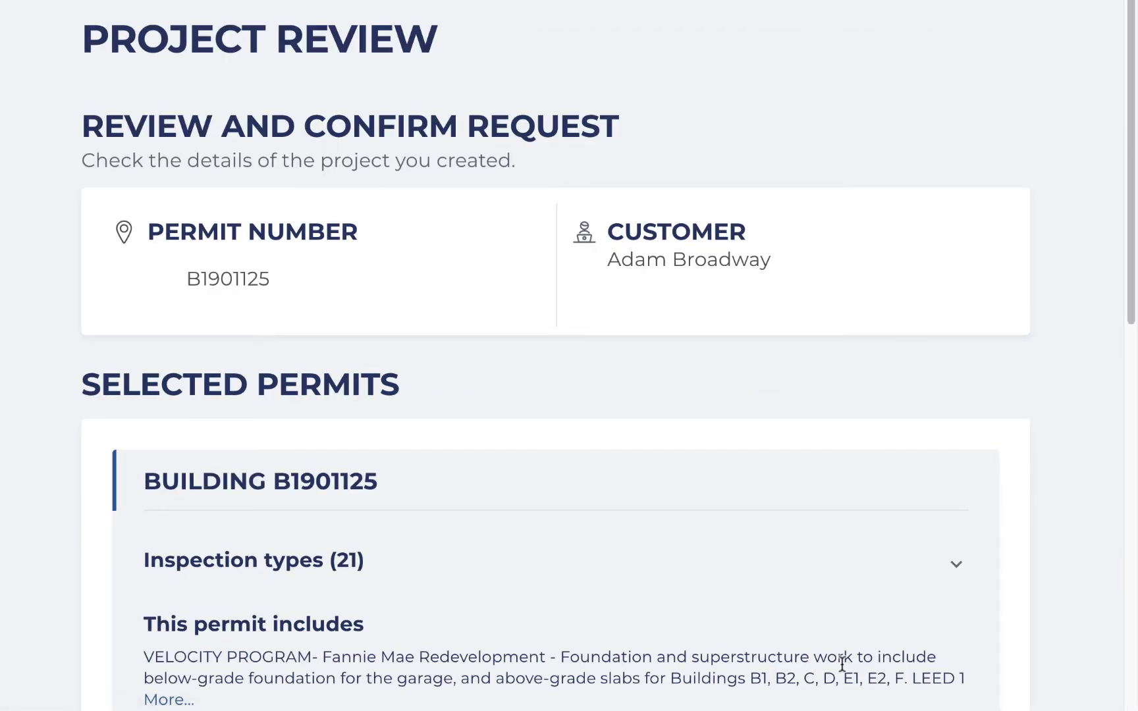
Step: Look over the Project Review and search for inspection agencies for this project
{"action": "scroll", "coordinate": [764, 507], "scroll_direction": "down", "scroll_amount": 5}
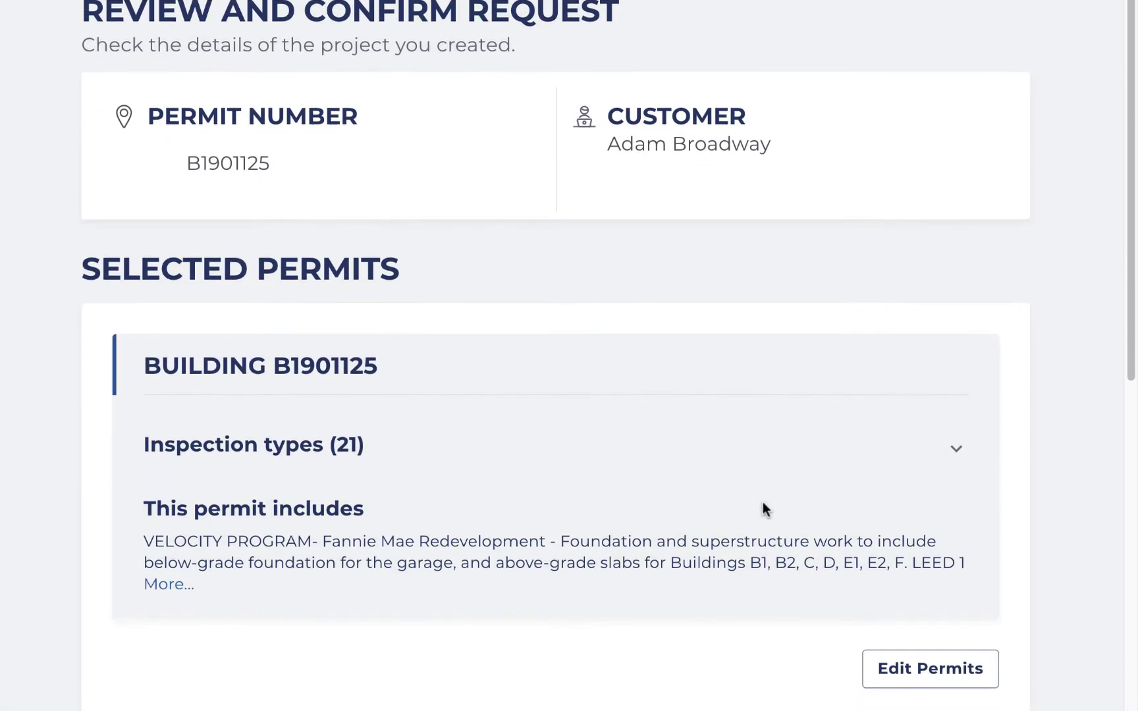
{"action": "scroll", "coordinate": [762, 502], "scroll_direction": "down", "scroll_amount": 8}
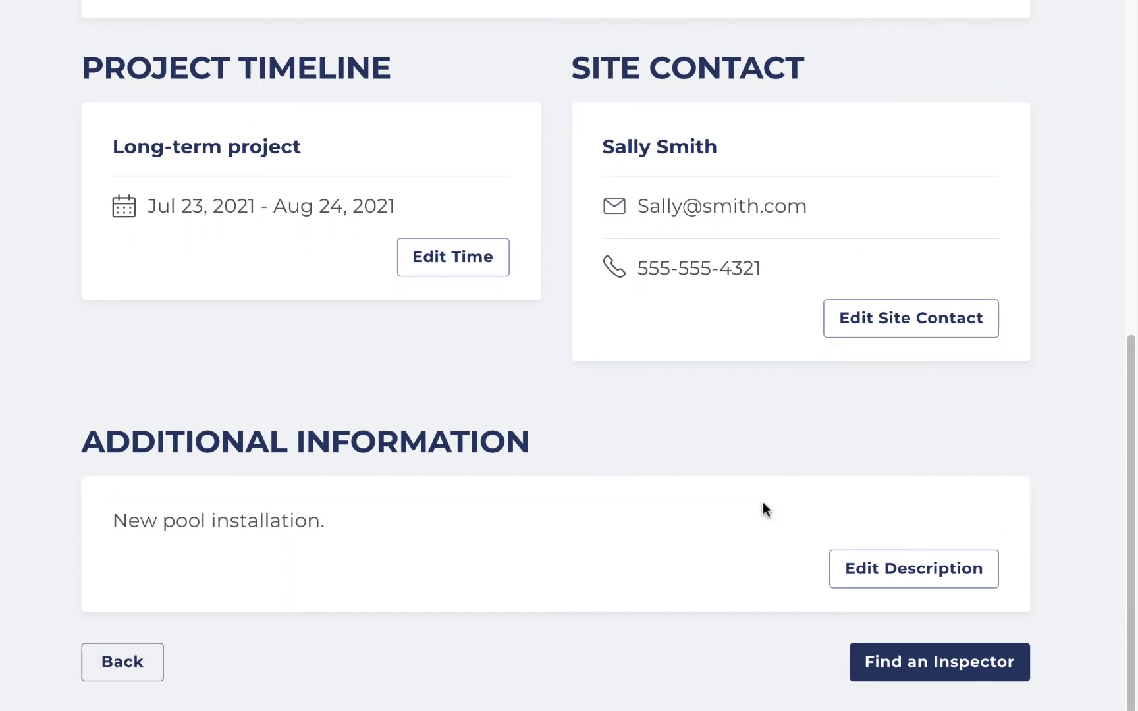
{"action": "left_click", "coordinate": [965, 673]}
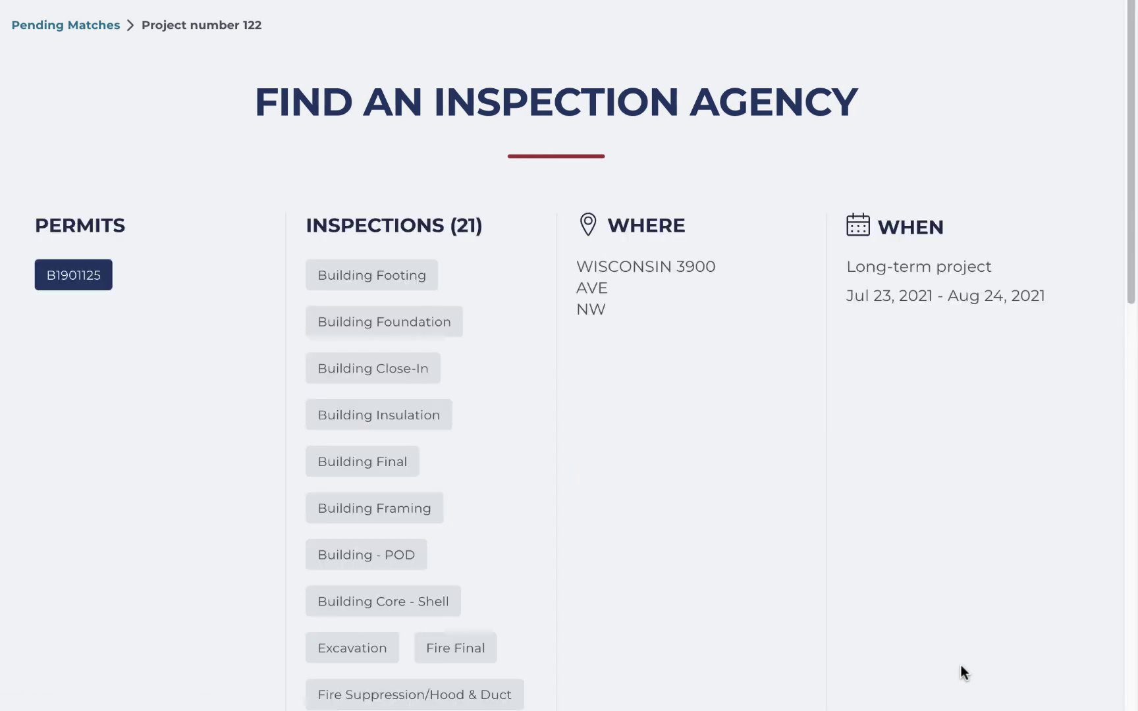
Step: Request a proposal from Test Agency 1 in the Available Agencies list
{"action": "scroll", "coordinate": [962, 668], "scroll_direction": "down", "scroll_amount": 2}
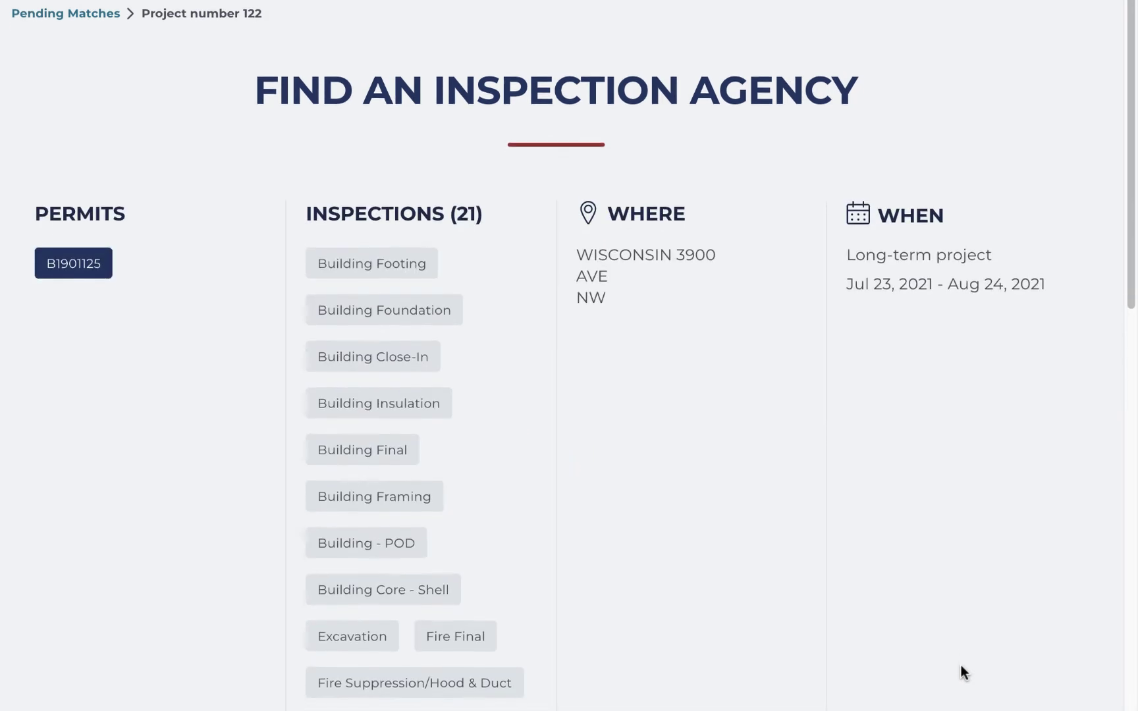
{"action": "scroll", "coordinate": [961, 667], "scroll_direction": "down", "scroll_amount": 5}
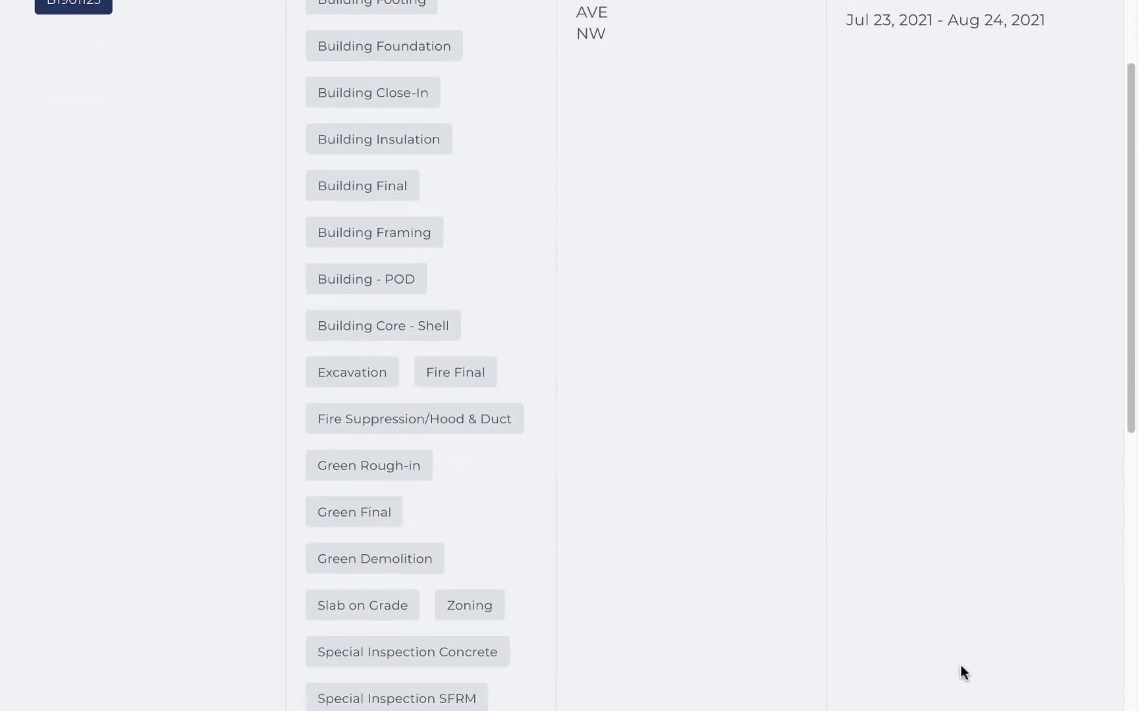
{"action": "scroll", "coordinate": [960, 665], "scroll_direction": "down", "scroll_amount": 7}
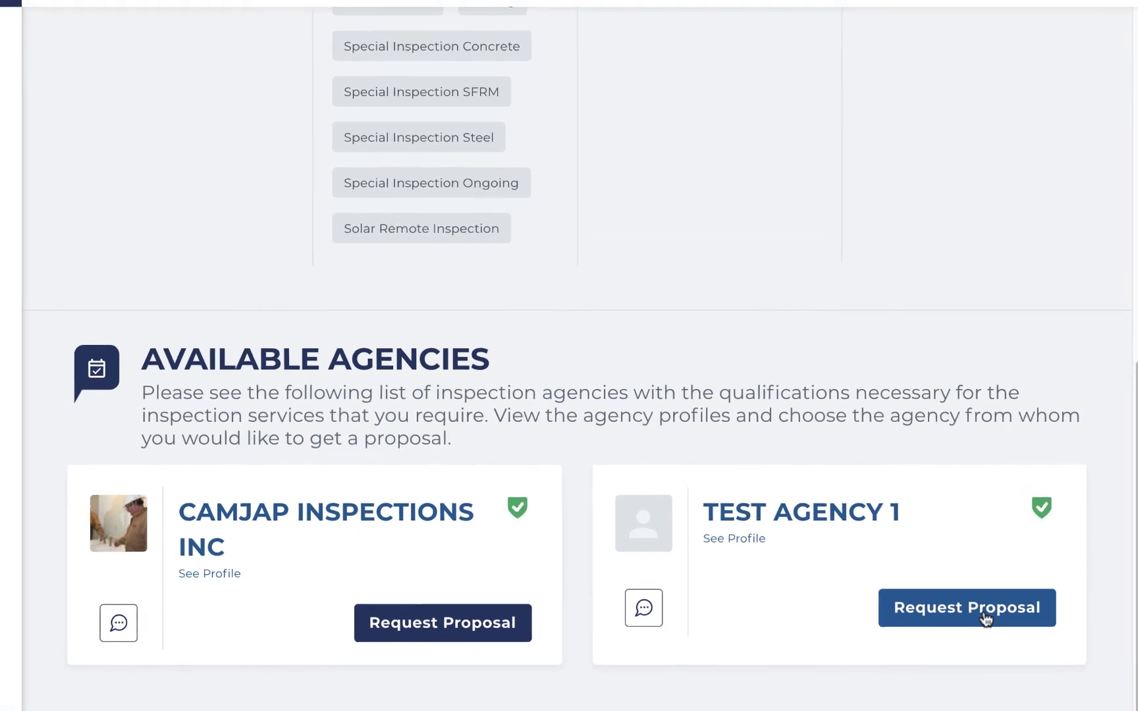
{"action": "left_click", "coordinate": [1042, 617]}
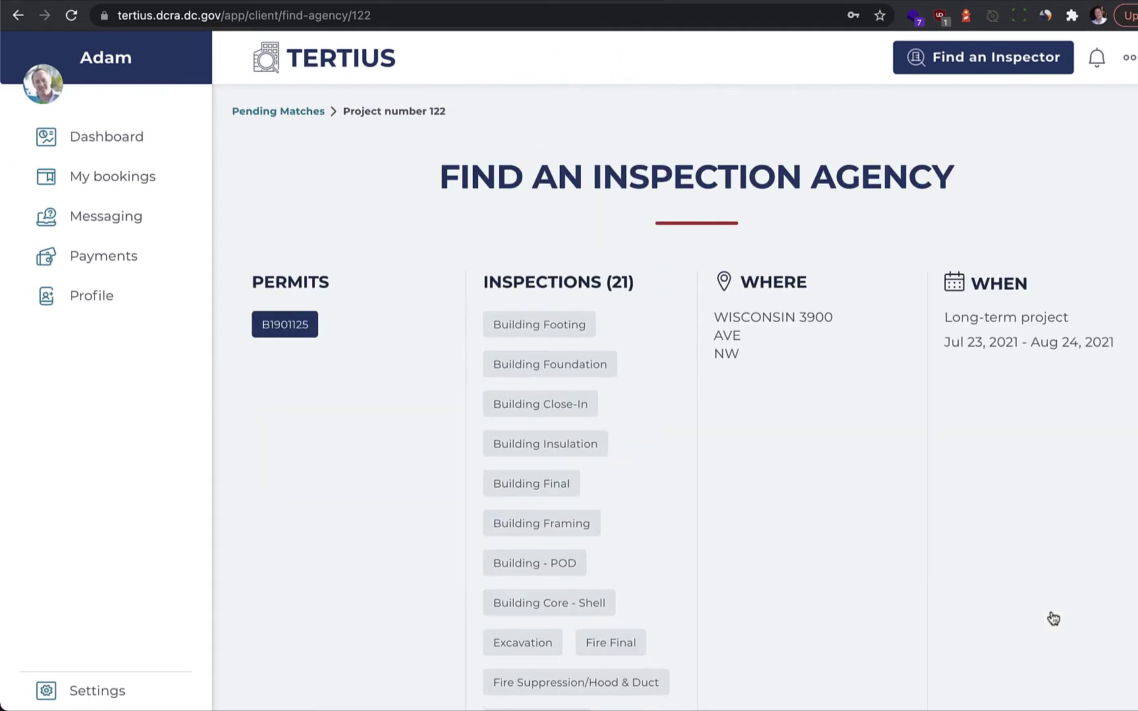
Step: Begin a new inspector search using the Search By Address option
{"action": "left_click", "coordinate": [972, 66]}
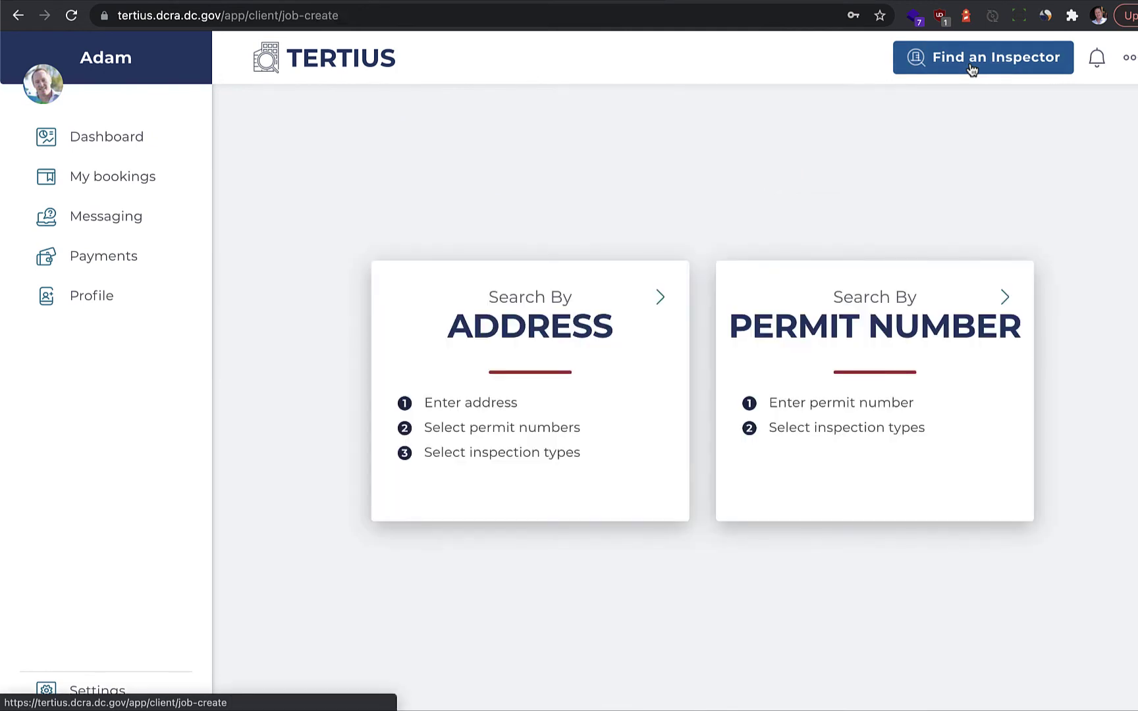
{"action": "left_click", "coordinate": [579, 345]}
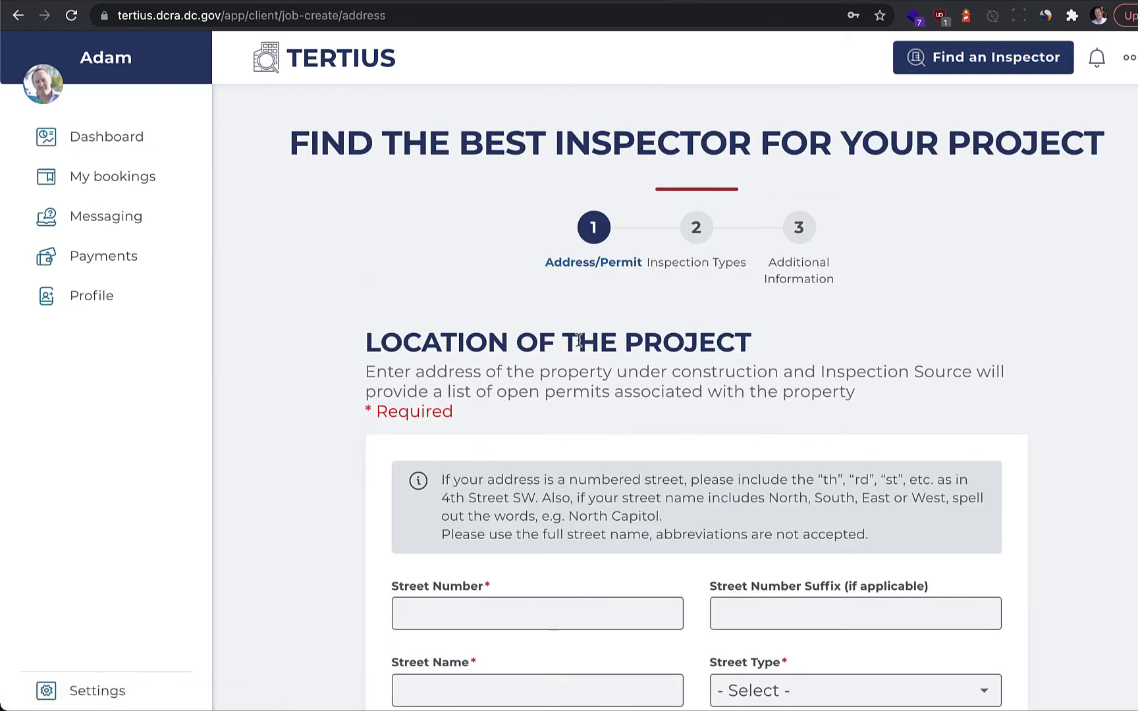
{"action": "scroll", "coordinate": [578, 340], "scroll_direction": "down", "scroll_amount": 2}
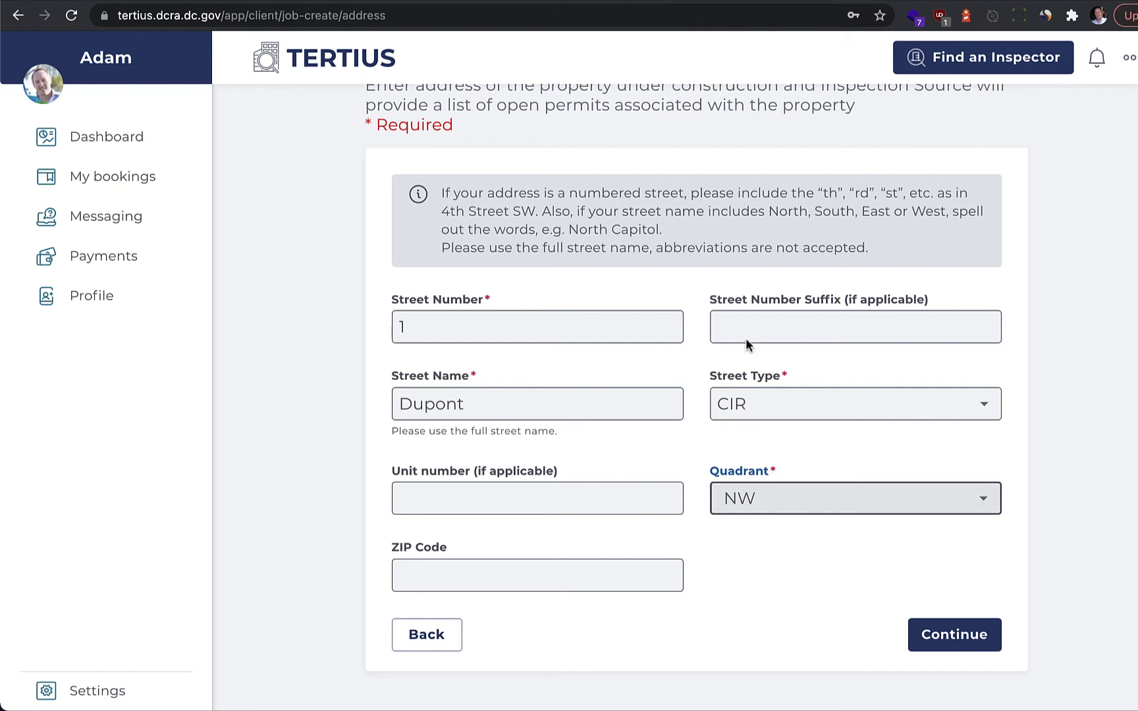
Step: Submit the address and look through the open permits it returns
{"action": "left_click", "coordinate": [955, 636]}
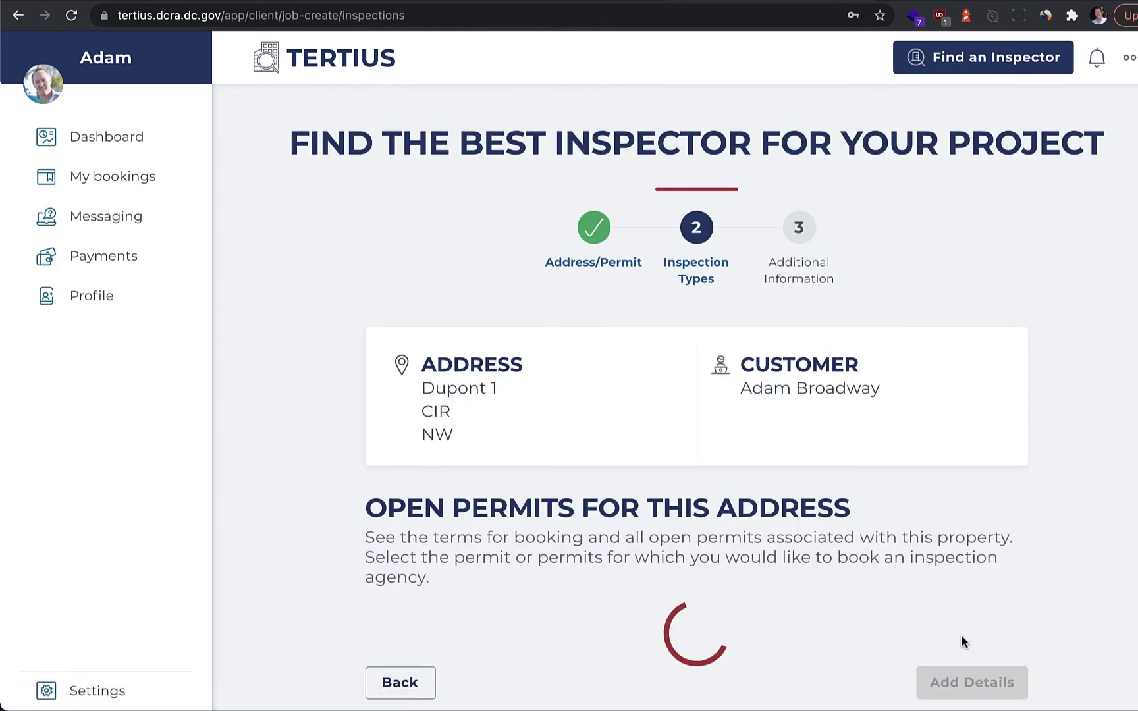
{"action": "scroll", "coordinate": [960, 634], "scroll_direction": "down", "scroll_amount": 3}
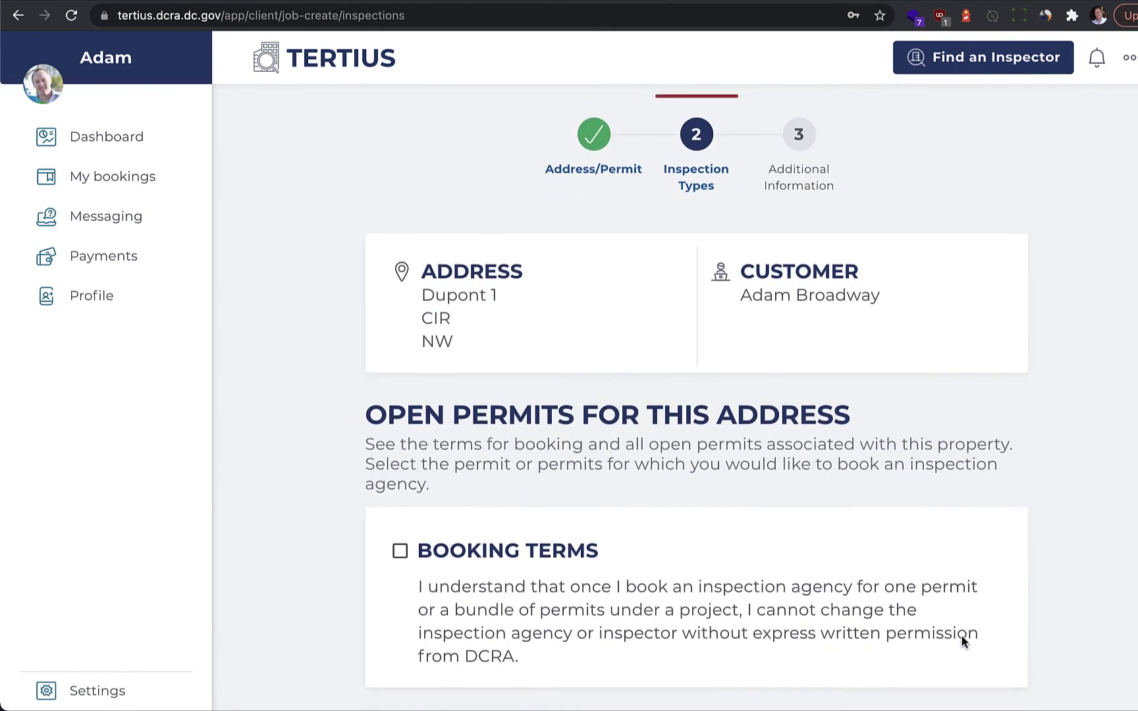
{"action": "scroll", "coordinate": [962, 636], "scroll_direction": "down", "scroll_amount": 8}
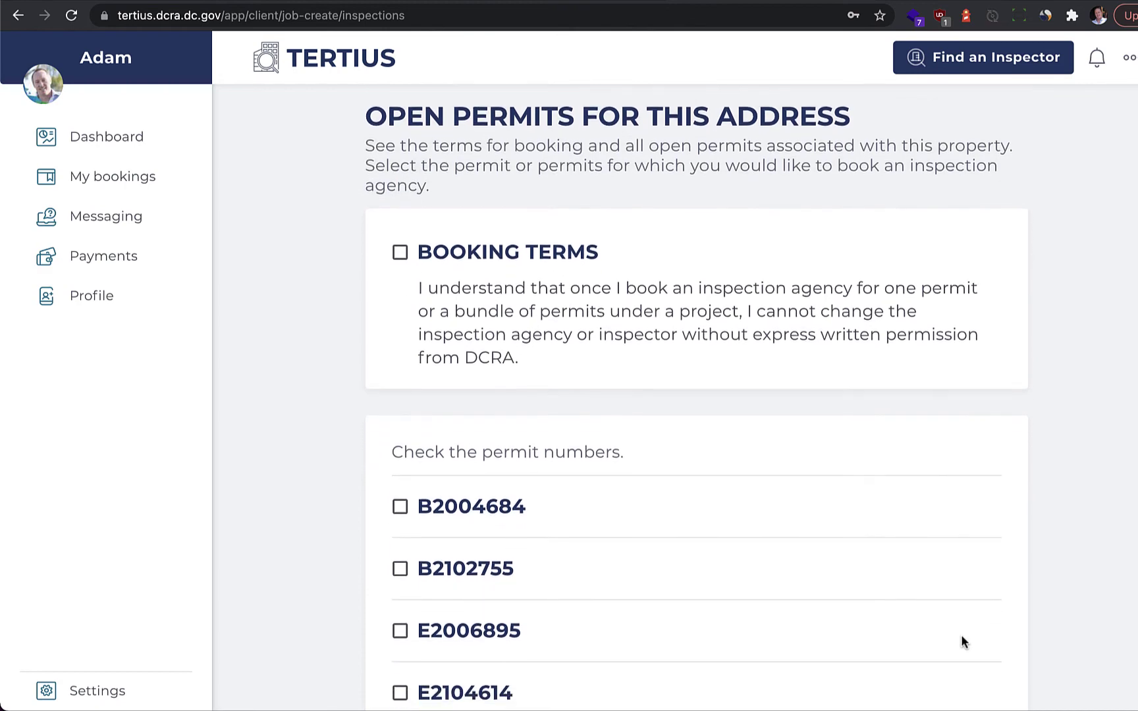
{"action": "scroll", "coordinate": [960, 642], "scroll_direction": "down", "scroll_amount": 5}
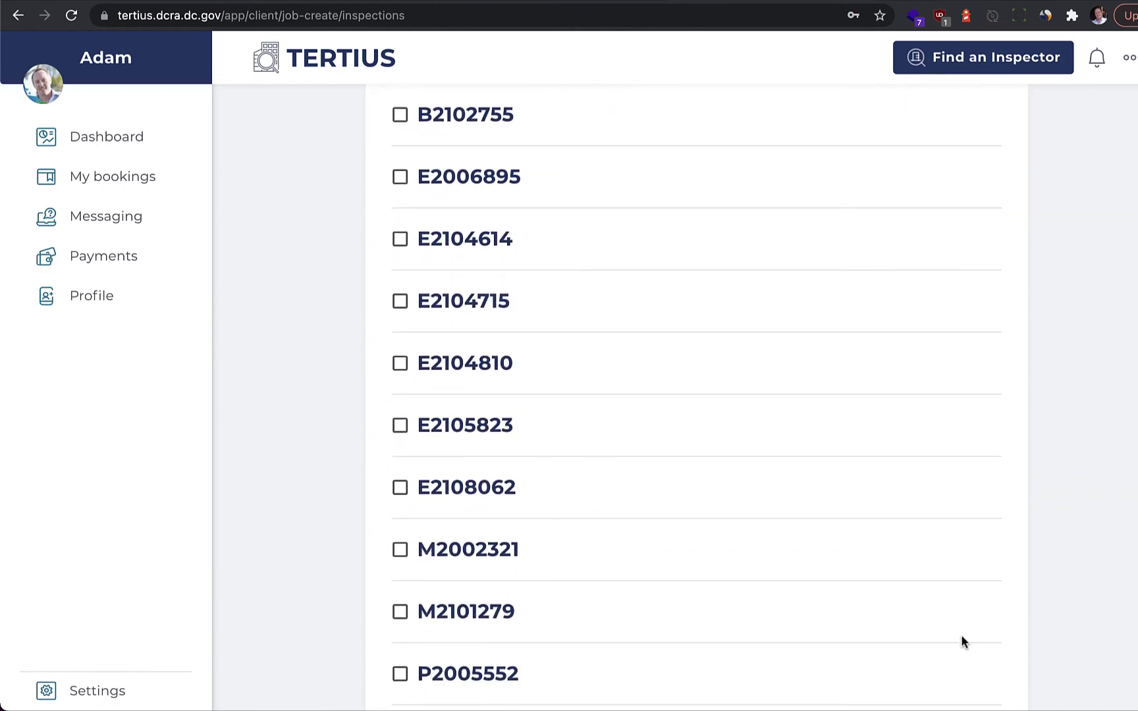
{"action": "scroll", "coordinate": [958, 619], "scroll_direction": "up", "scroll_amount": 15}
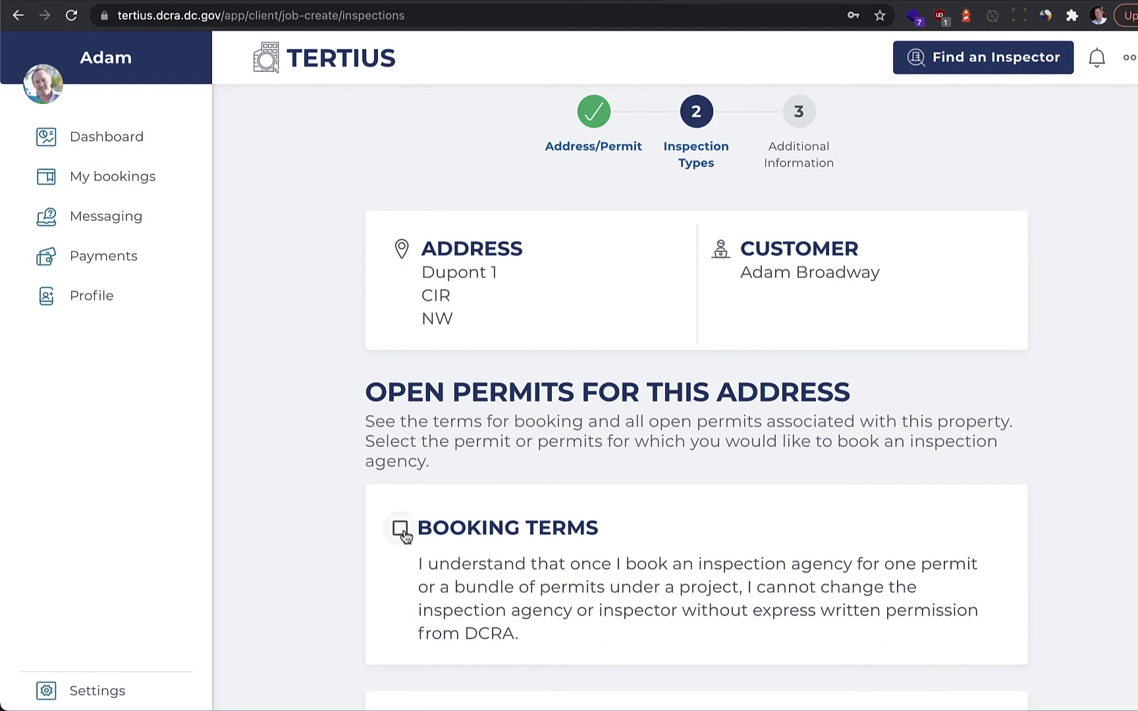
{"action": "scroll", "coordinate": [801, 555], "scroll_direction": "down", "scroll_amount": 2}
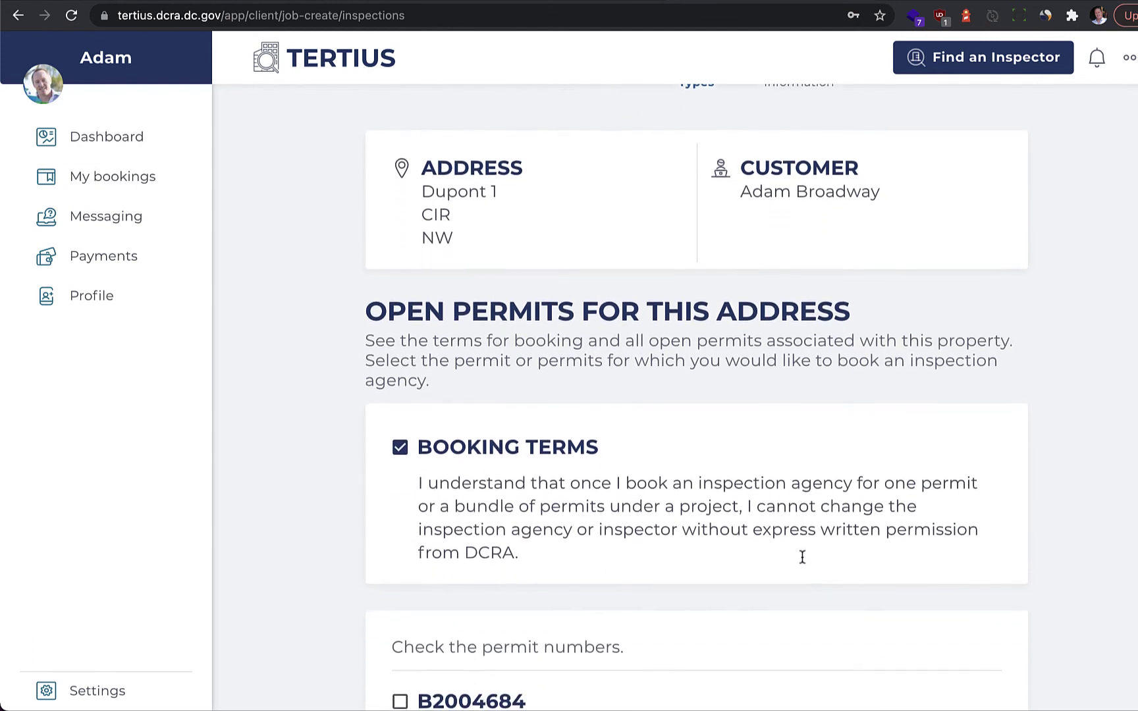
{"action": "scroll", "coordinate": [802, 557], "scroll_direction": "down", "scroll_amount": 4}
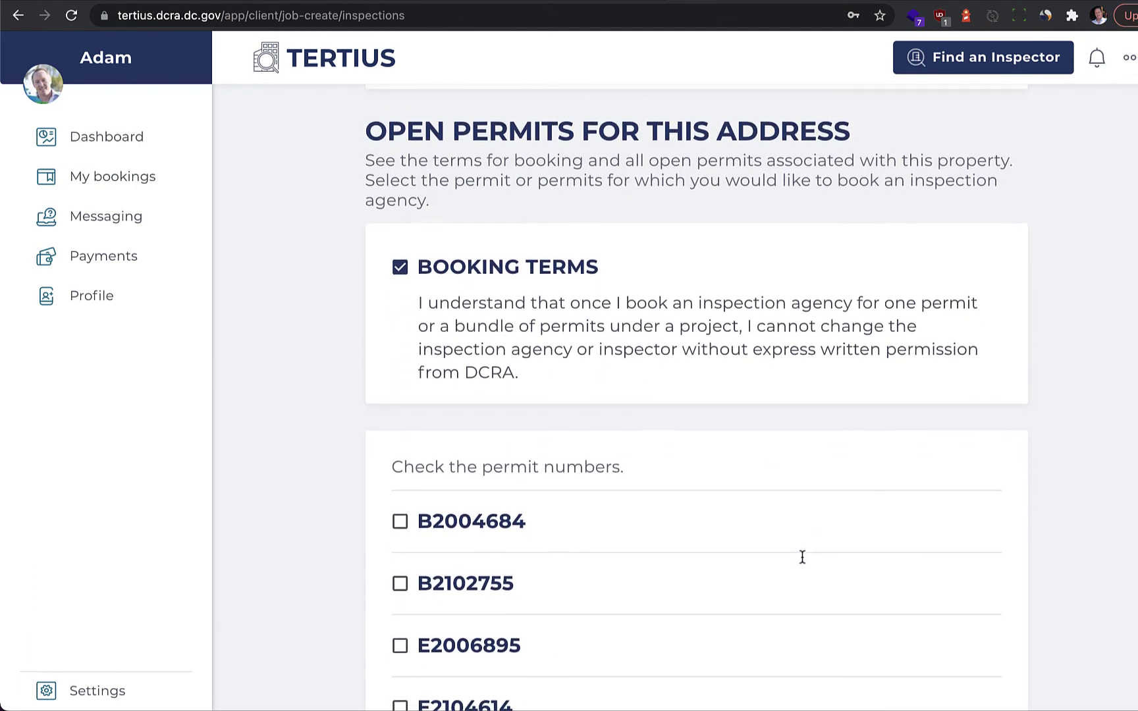
{"action": "scroll", "coordinate": [801, 555], "scroll_direction": "down", "scroll_amount": 1}
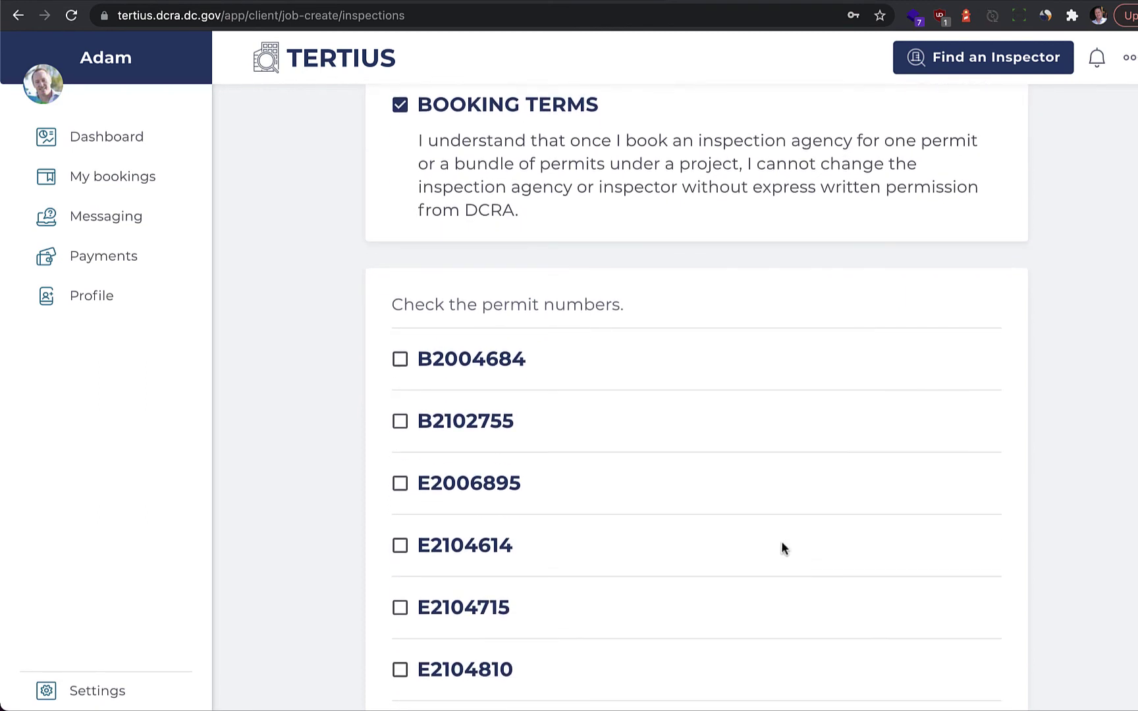
Step: Select electrical permits E2006895 and E2108062, showing E2006895's inspection types
{"action": "left_click", "coordinate": [399, 484]}
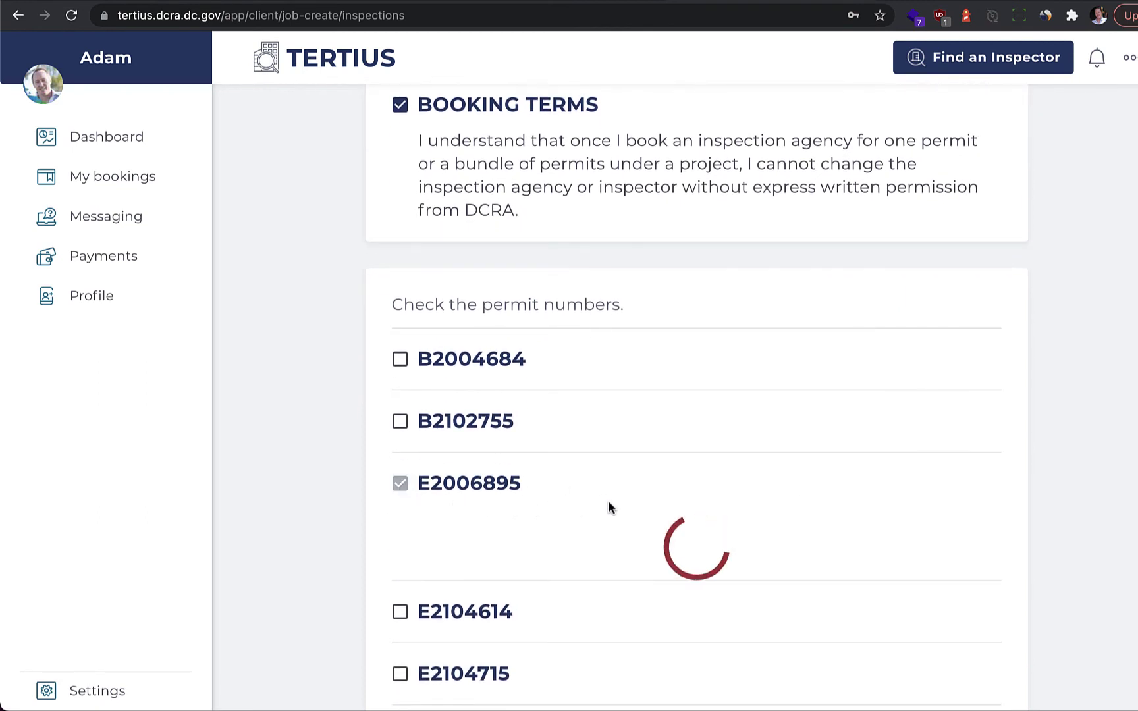
{"action": "scroll", "coordinate": [703, 617], "scroll_direction": "down", "scroll_amount": 1}
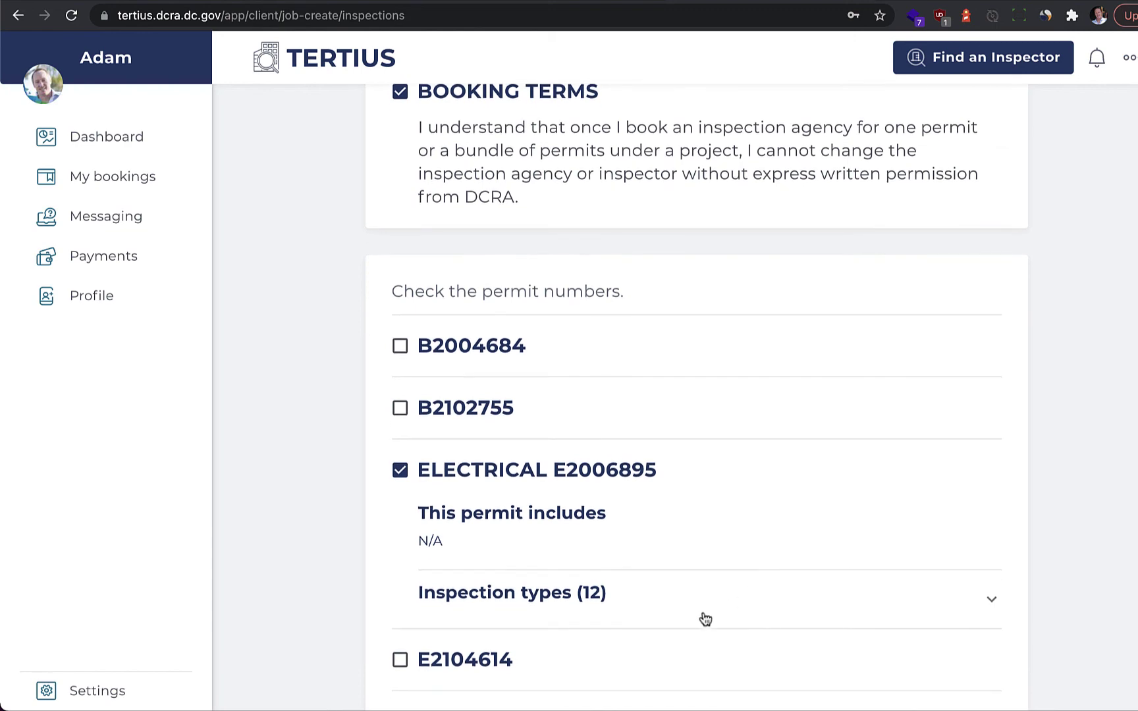
{"action": "left_click", "coordinate": [700, 612]}
{"action": "scroll", "coordinate": [700, 611], "scroll_direction": "down", "scroll_amount": 12}
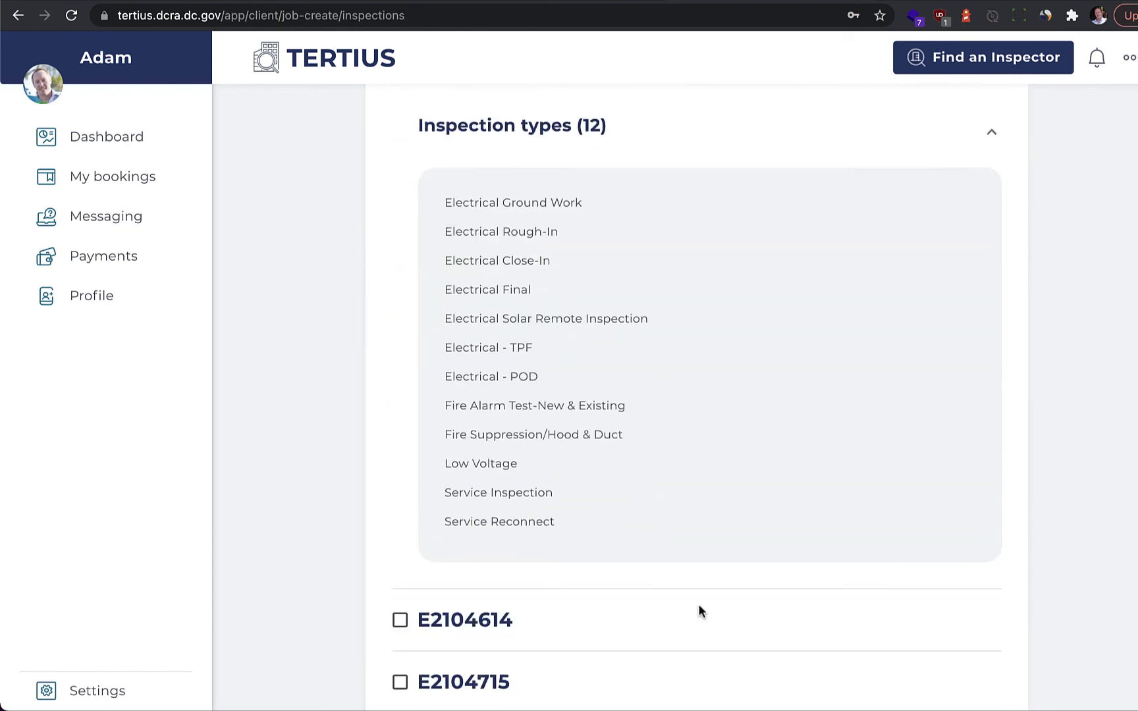
{"action": "left_click", "coordinate": [401, 447]}
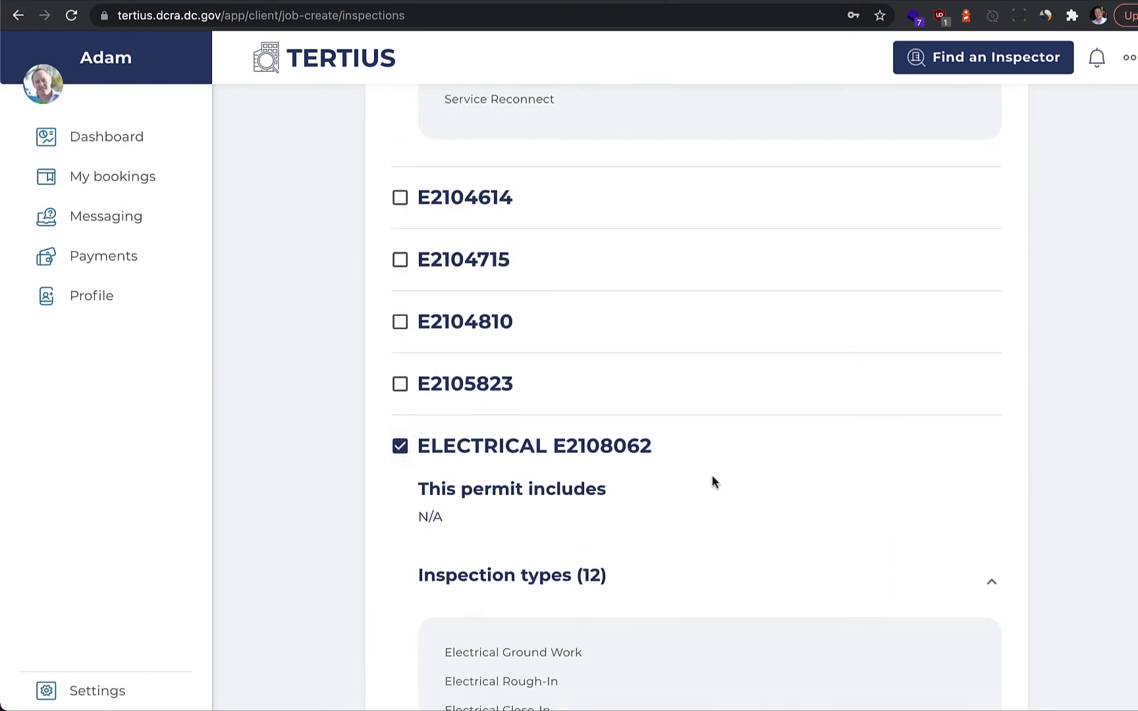
{"action": "scroll", "coordinate": [711, 481], "scroll_direction": "down", "scroll_amount": 1}
{"action": "scroll", "coordinate": [712, 481], "scroll_direction": "down", "scroll_amount": 10}
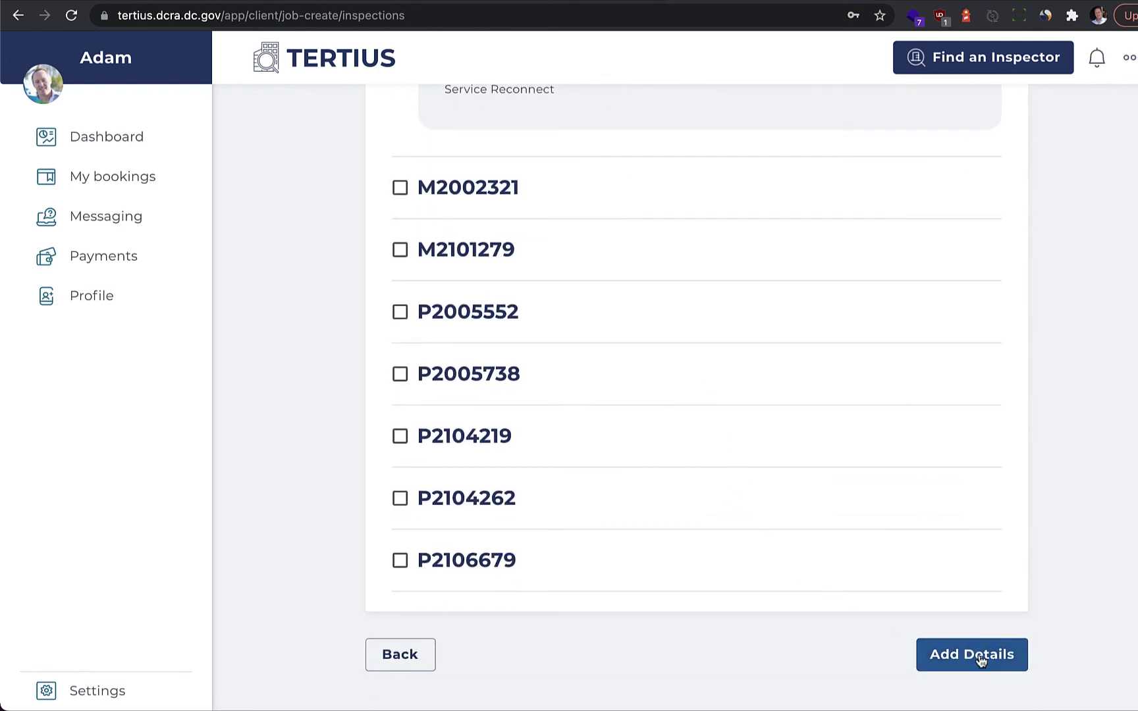
Step: Choose Ad hoc within 48 hours, describe it as 'Electrical review', and open the project summary
{"action": "left_click", "coordinate": [979, 655]}
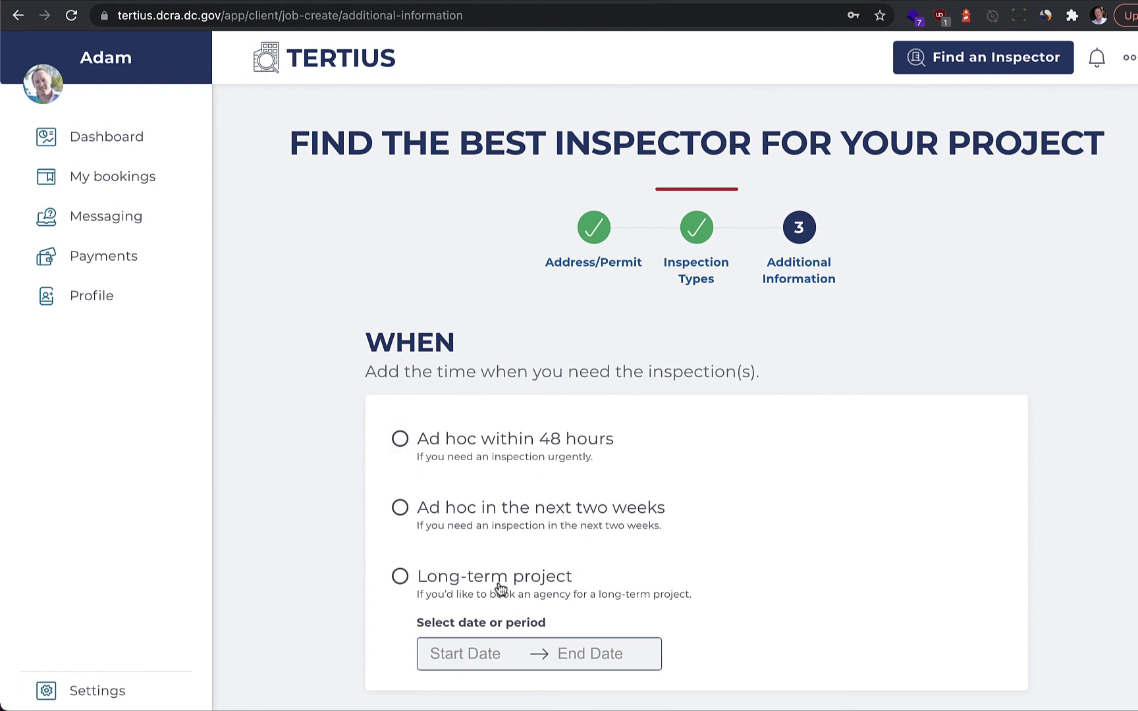
{"action": "left_click", "coordinate": [400, 441]}
{"action": "scroll", "coordinate": [402, 447], "scroll_direction": "down", "scroll_amount": 8}
{"action": "left_click", "coordinate": [534, 434]}
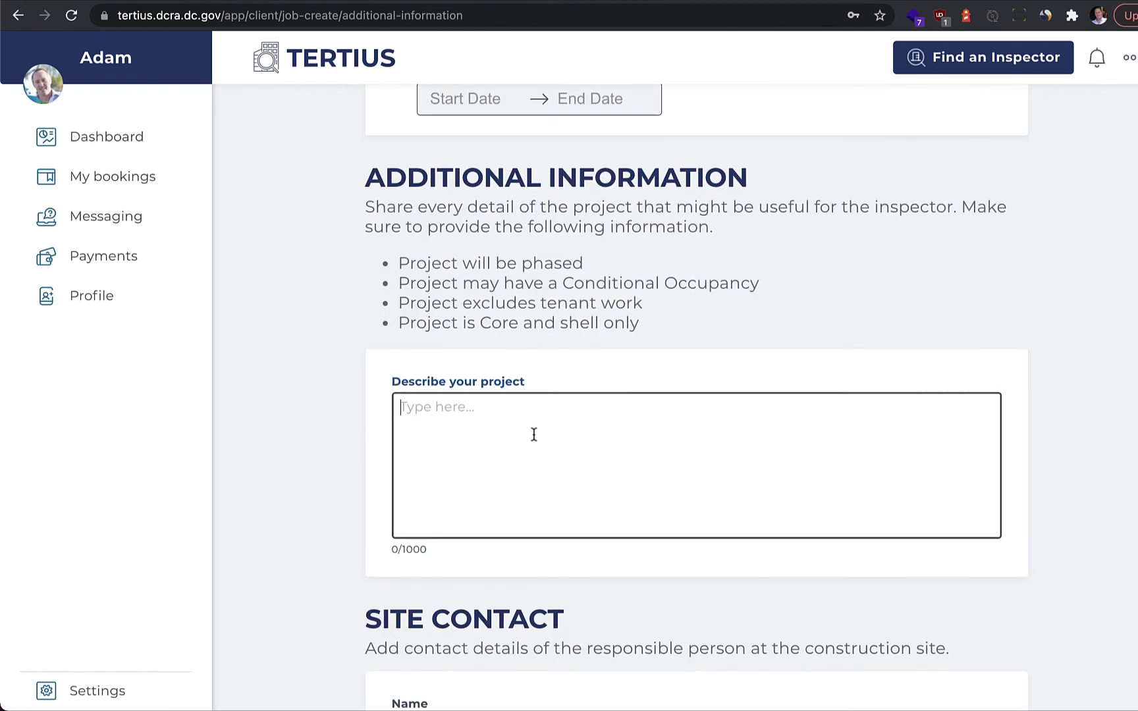
{"action": "type", "text": "Electrical review"}
{"action": "scroll", "coordinate": [530, 441], "scroll_direction": "down", "scroll_amount": 4}
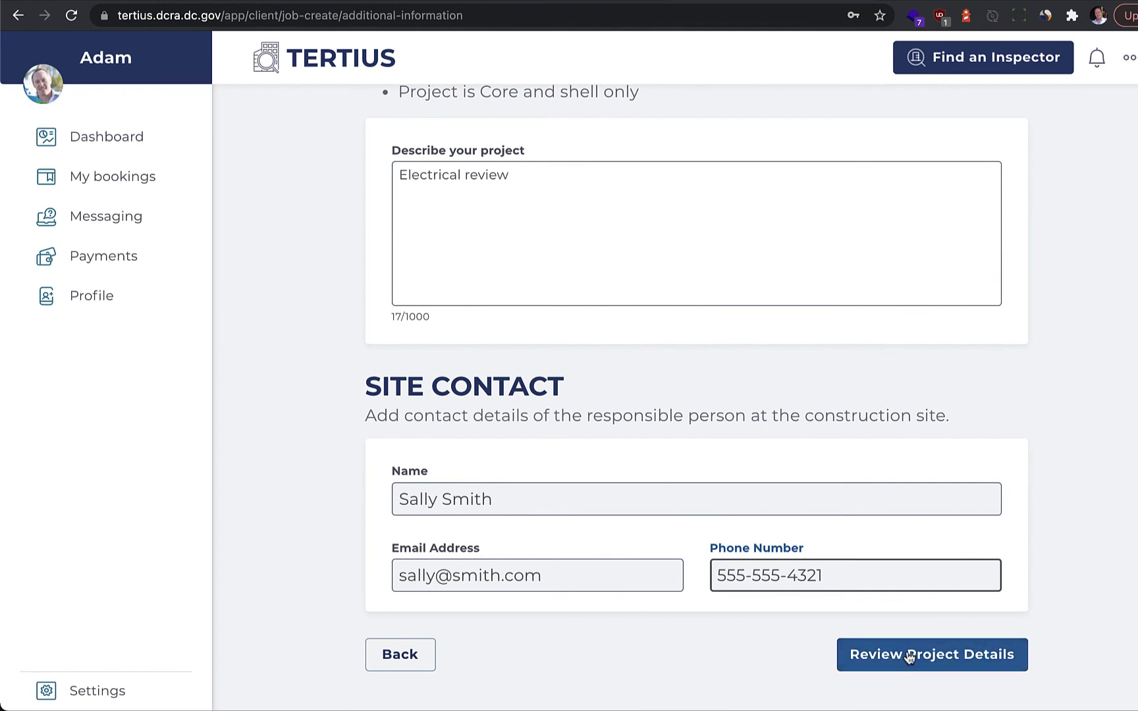
{"action": "left_click", "coordinate": [908, 653]}
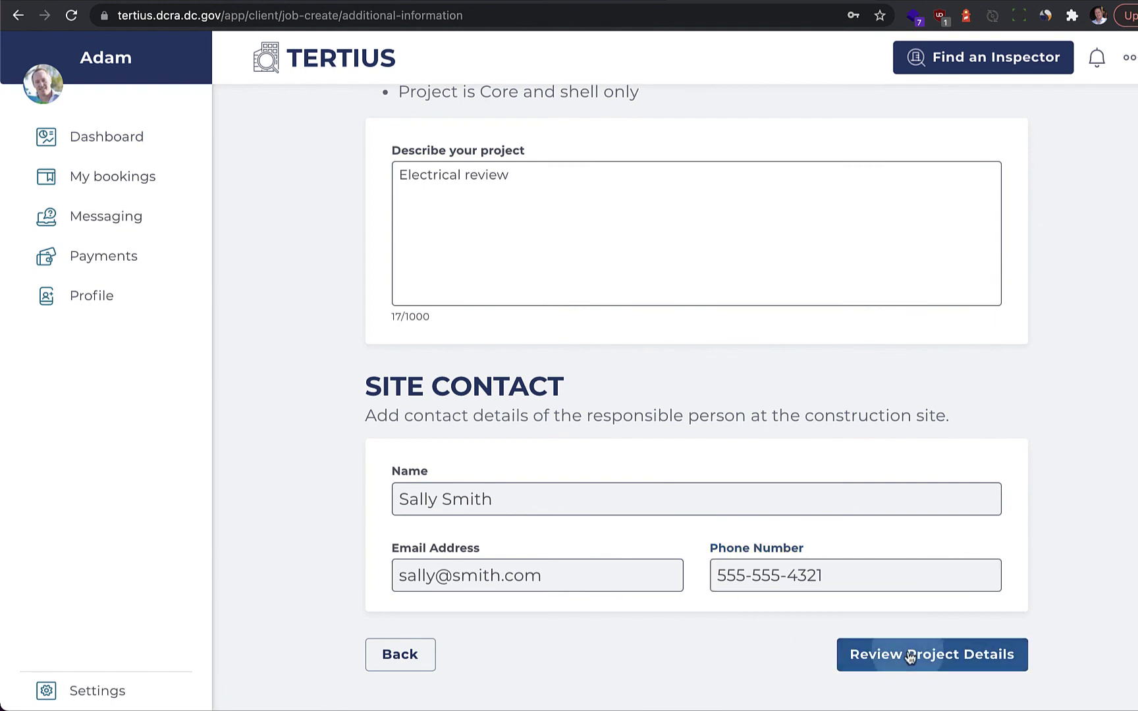
{"action": "scroll", "coordinate": [907, 657], "scroll_direction": "down", "scroll_amount": 8}
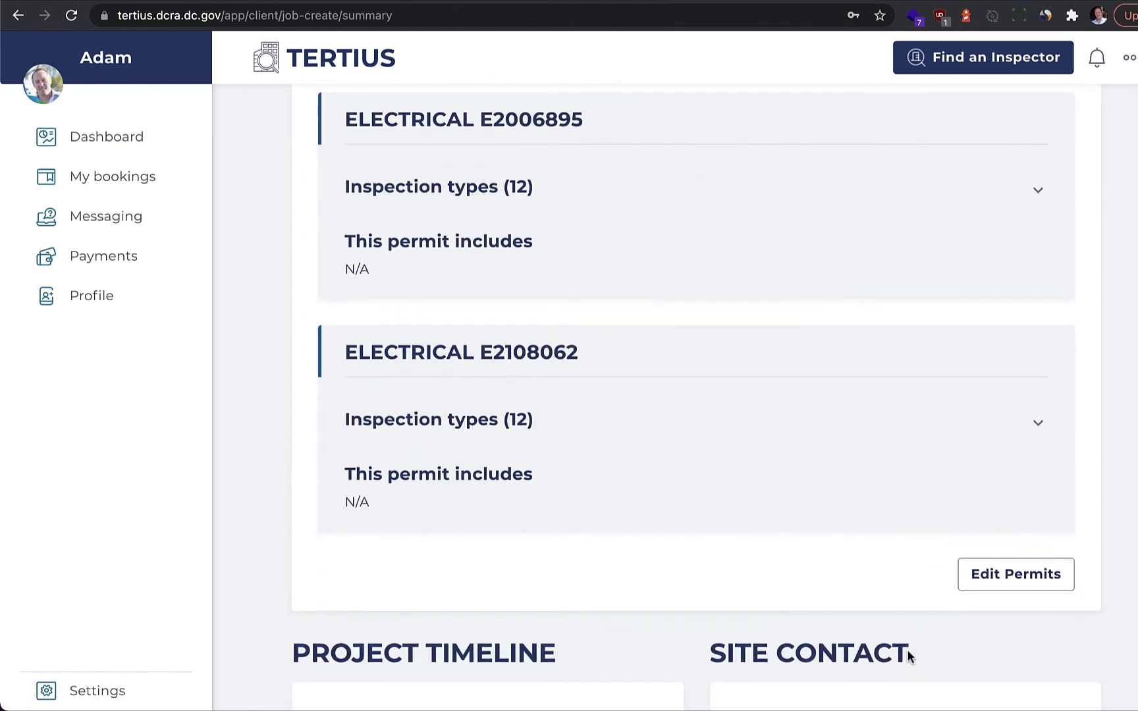
Step: Run Find an Inspector for project 147 and review Available Agencies: CAMJAP Inspections Inc and Test Agency 1
{"action": "scroll", "coordinate": [907, 656], "scroll_direction": "down", "scroll_amount": 6}
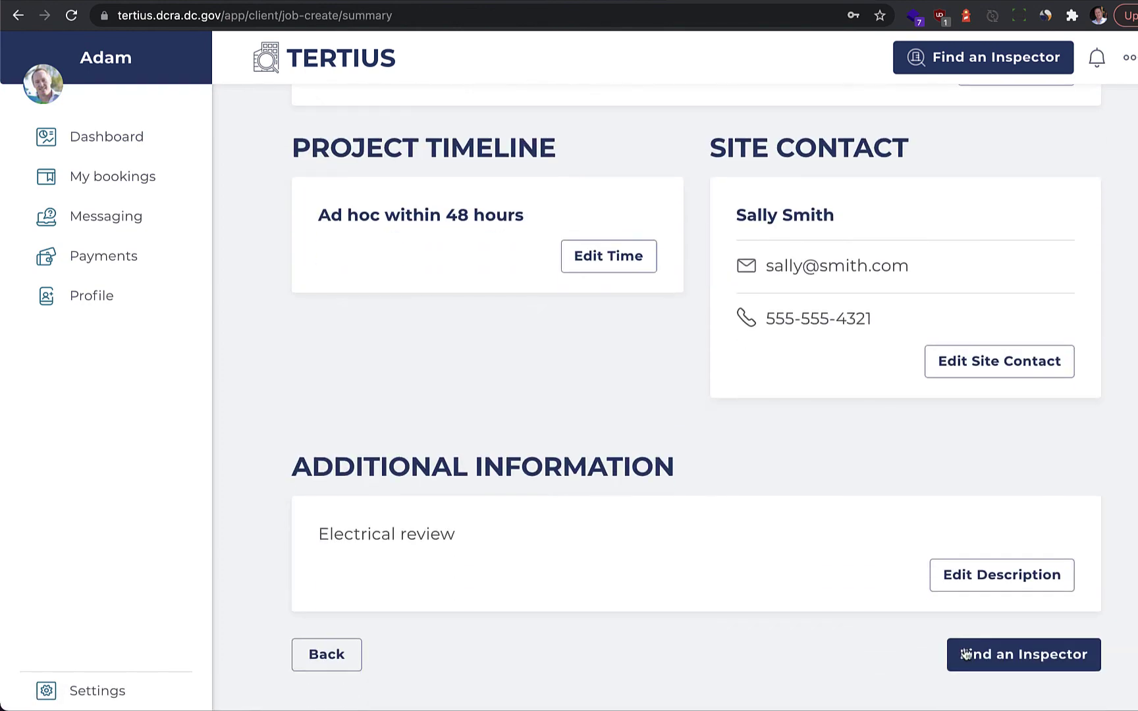
{"action": "left_click", "coordinate": [1005, 655]}
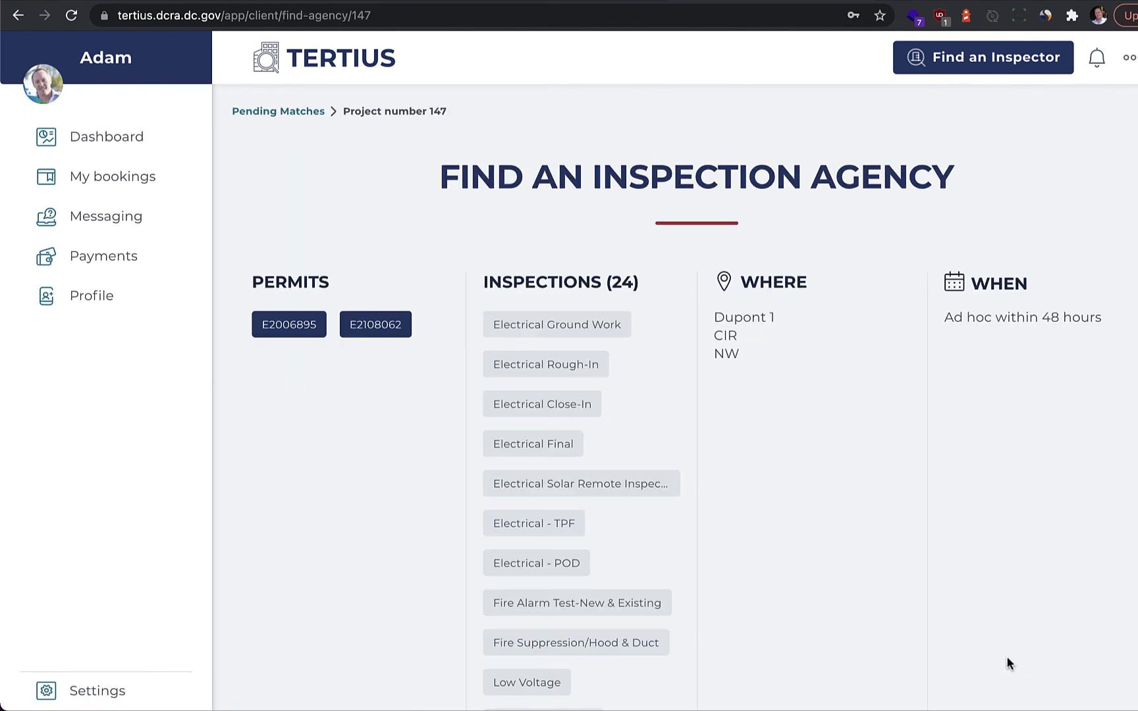
{"action": "scroll", "coordinate": [1007, 658], "scroll_direction": "down", "scroll_amount": 6}
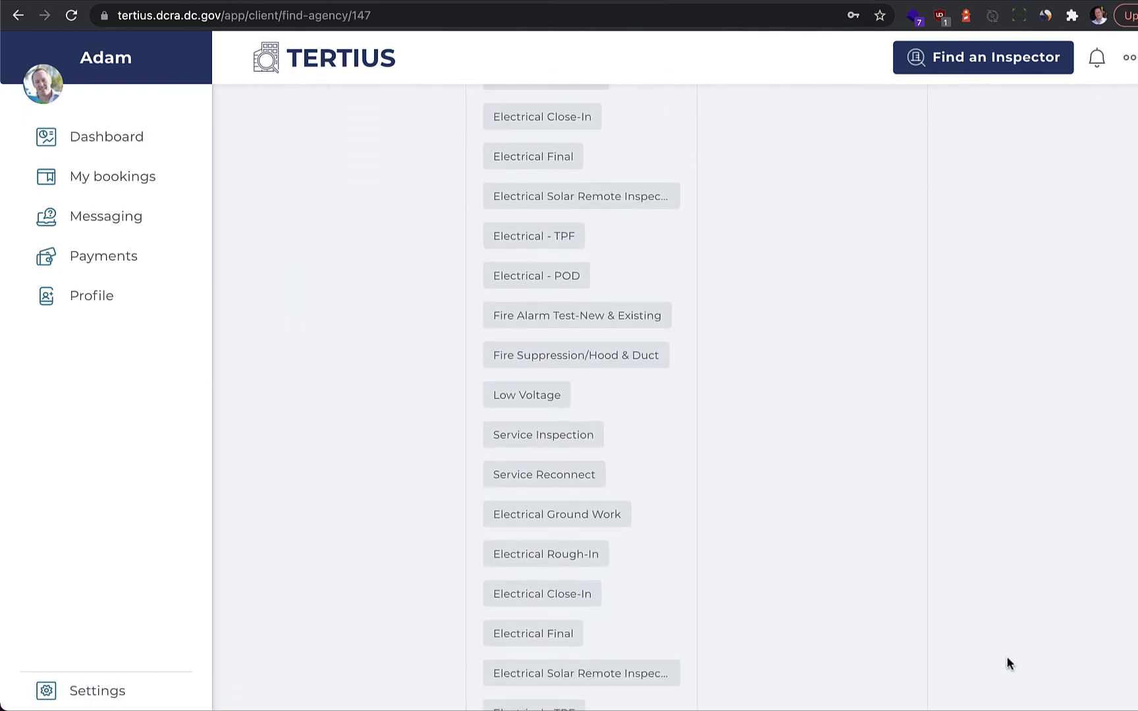
{"action": "scroll", "coordinate": [1007, 657], "scroll_direction": "down", "scroll_amount": 8}
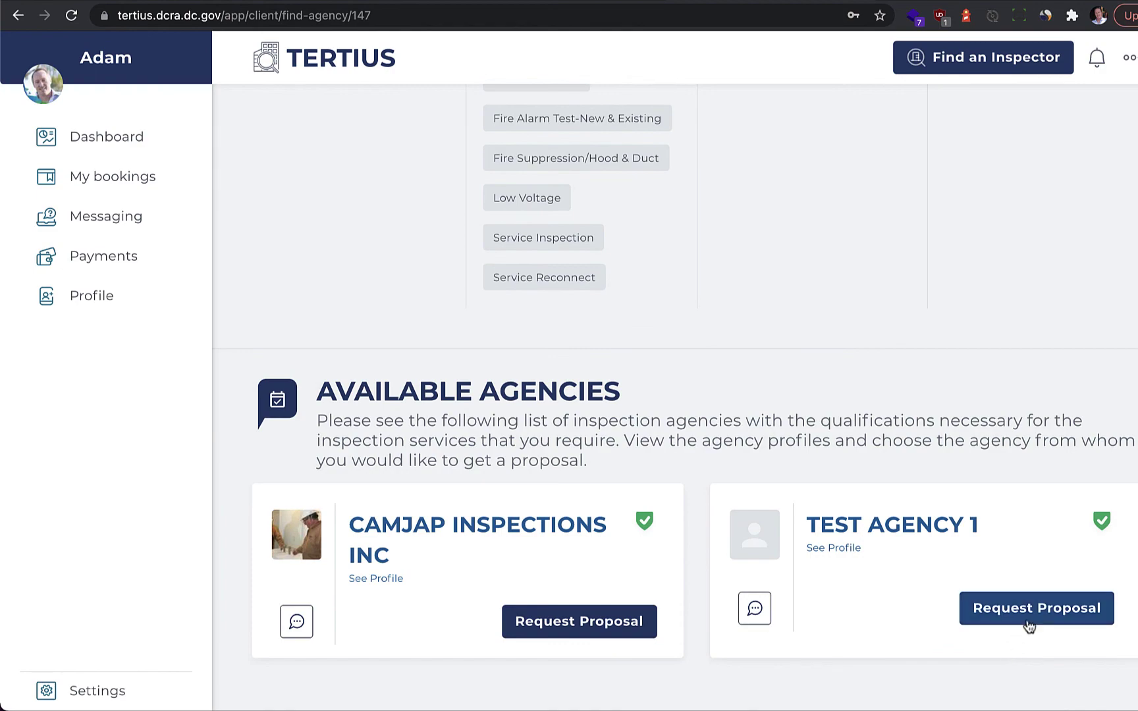